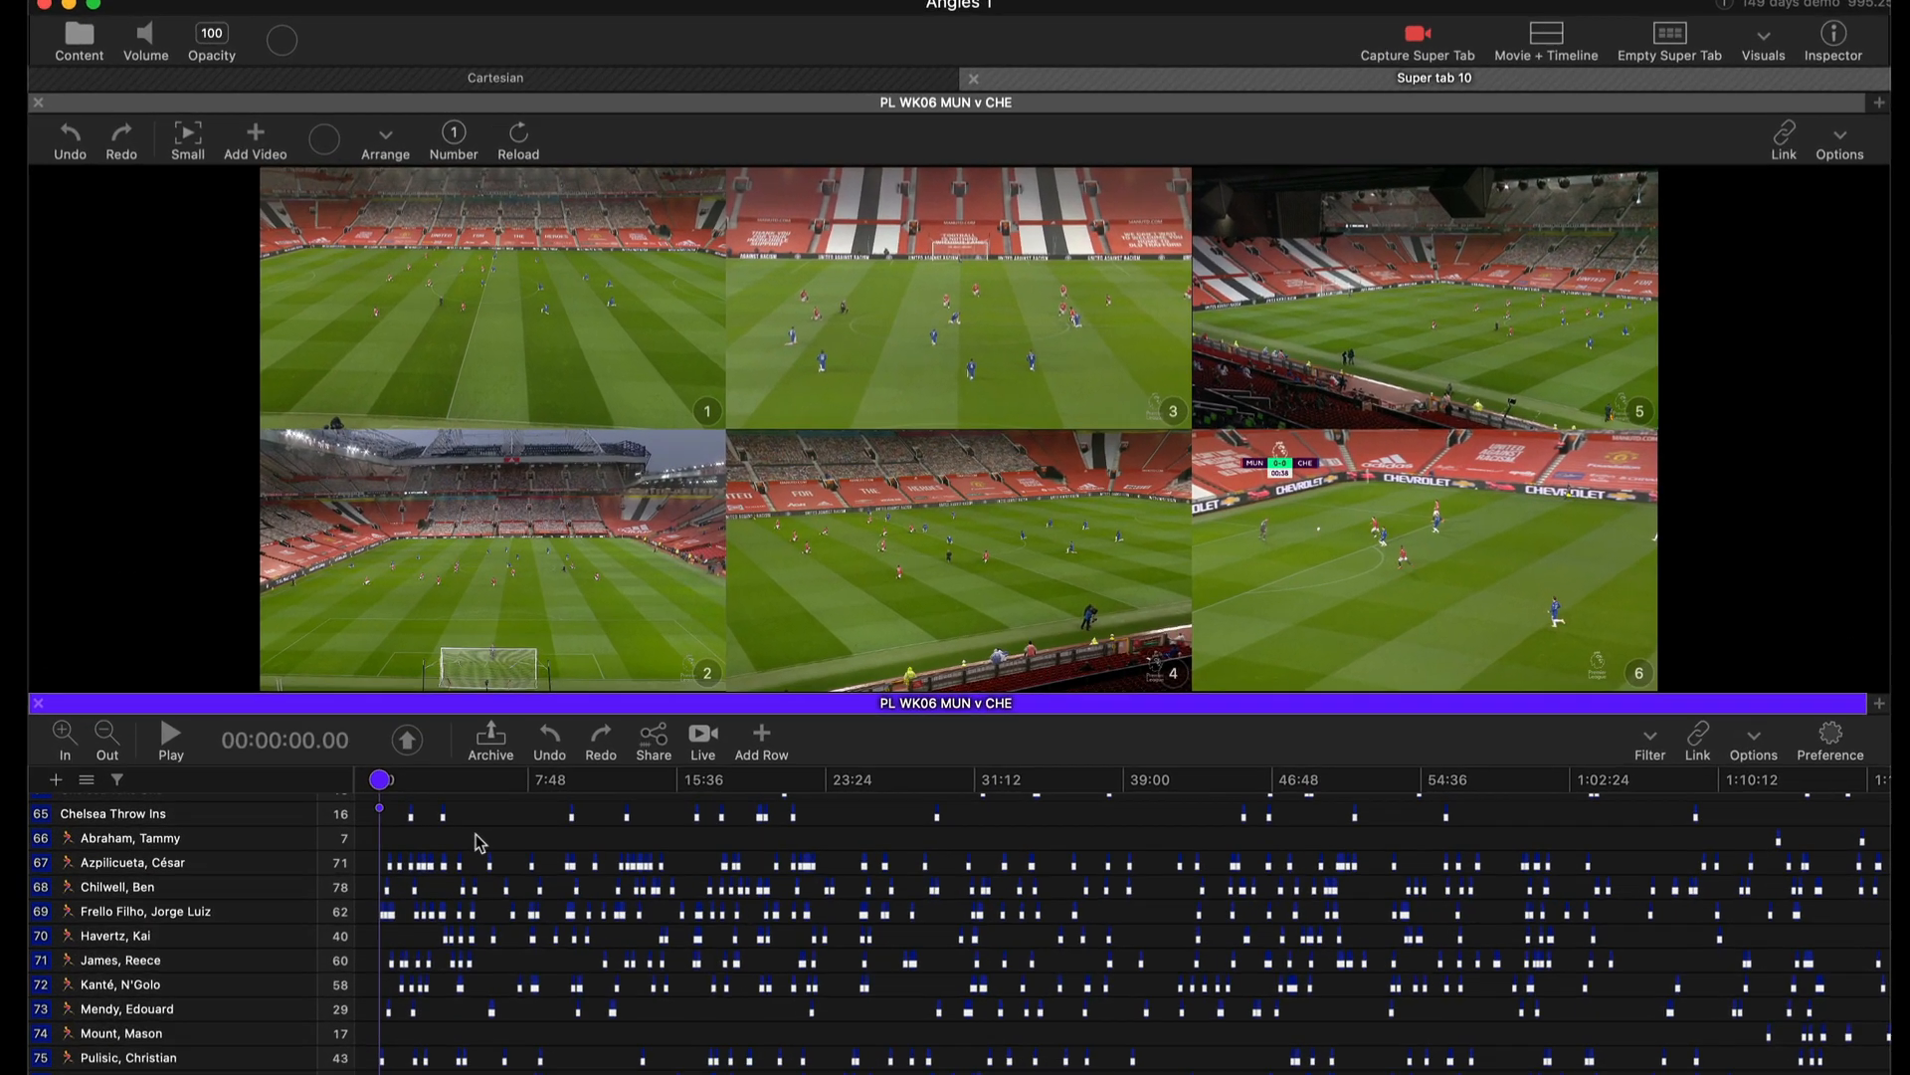
Add a movie time overlay to angle 2 of the match grid.
{"action": "right_click", "coordinate": [430, 511]}
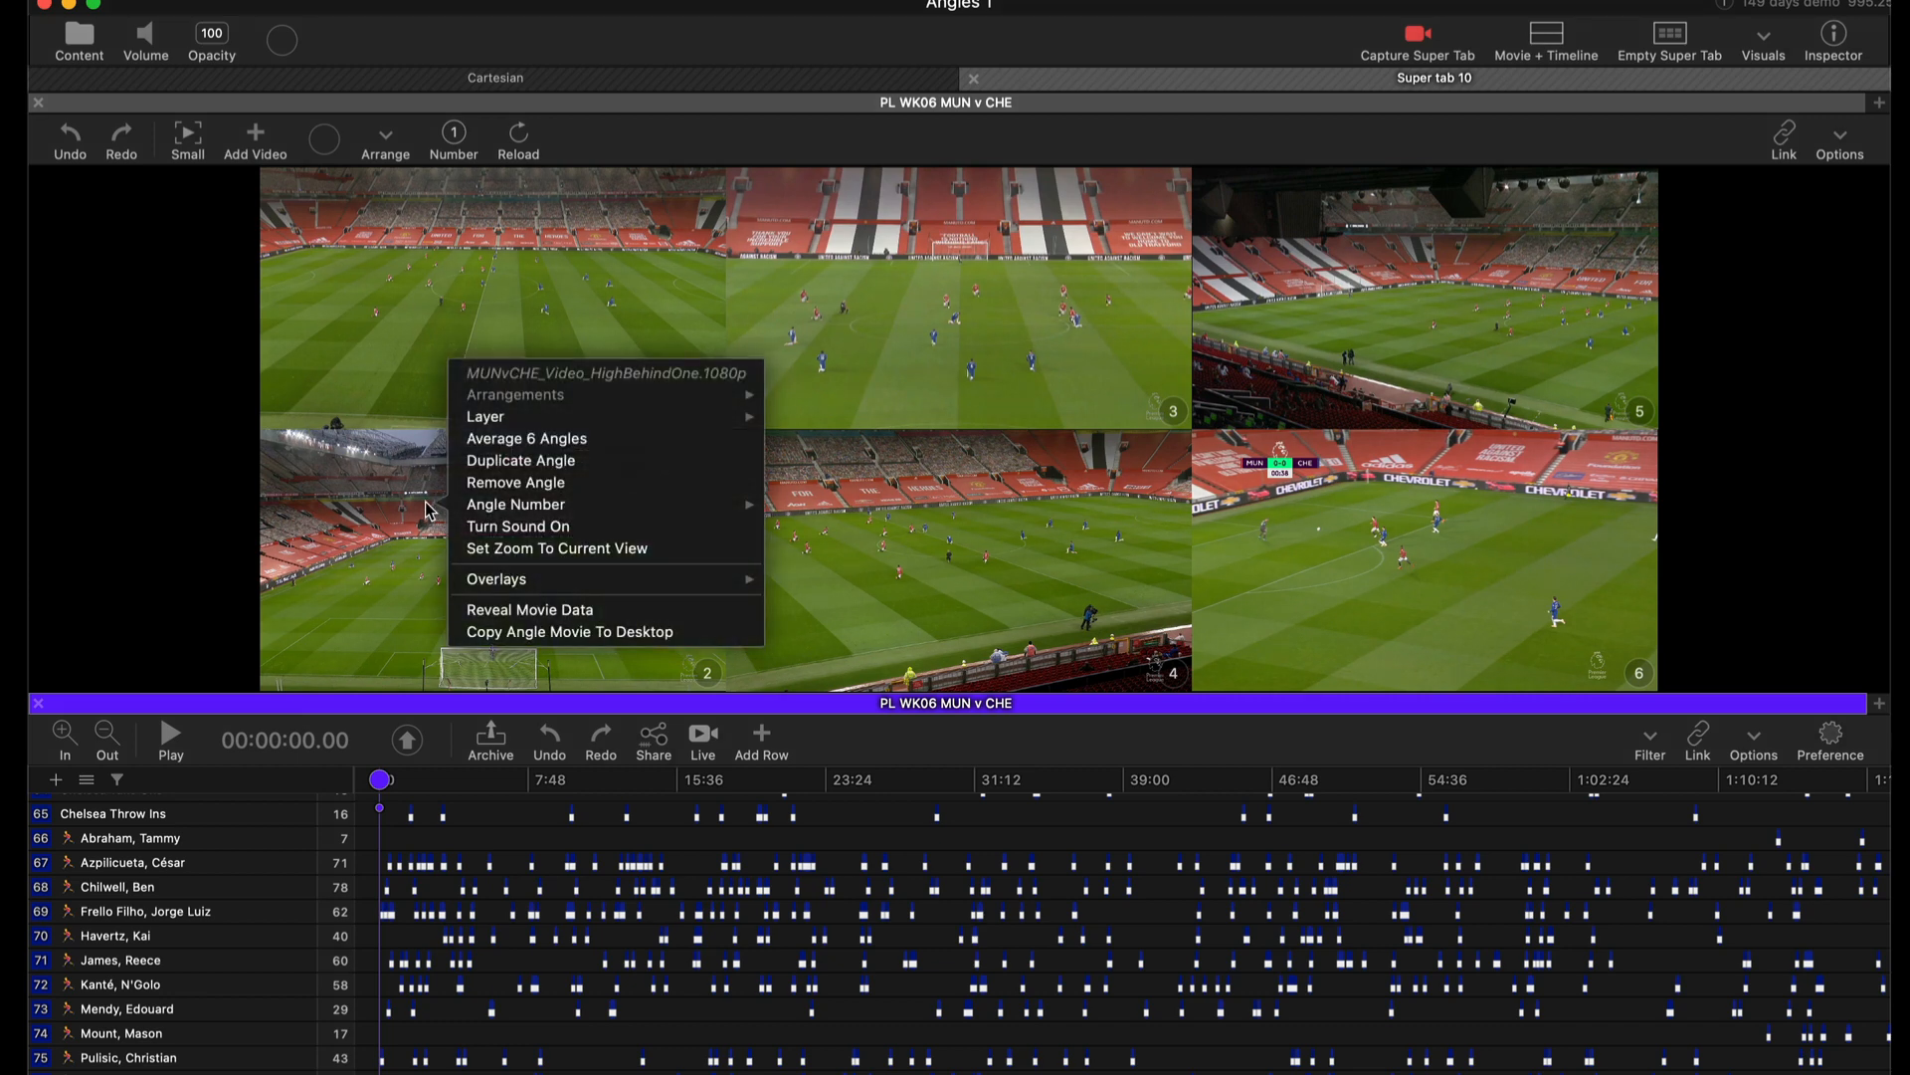
{"action": "mouse_move", "coordinate": [611, 582]}
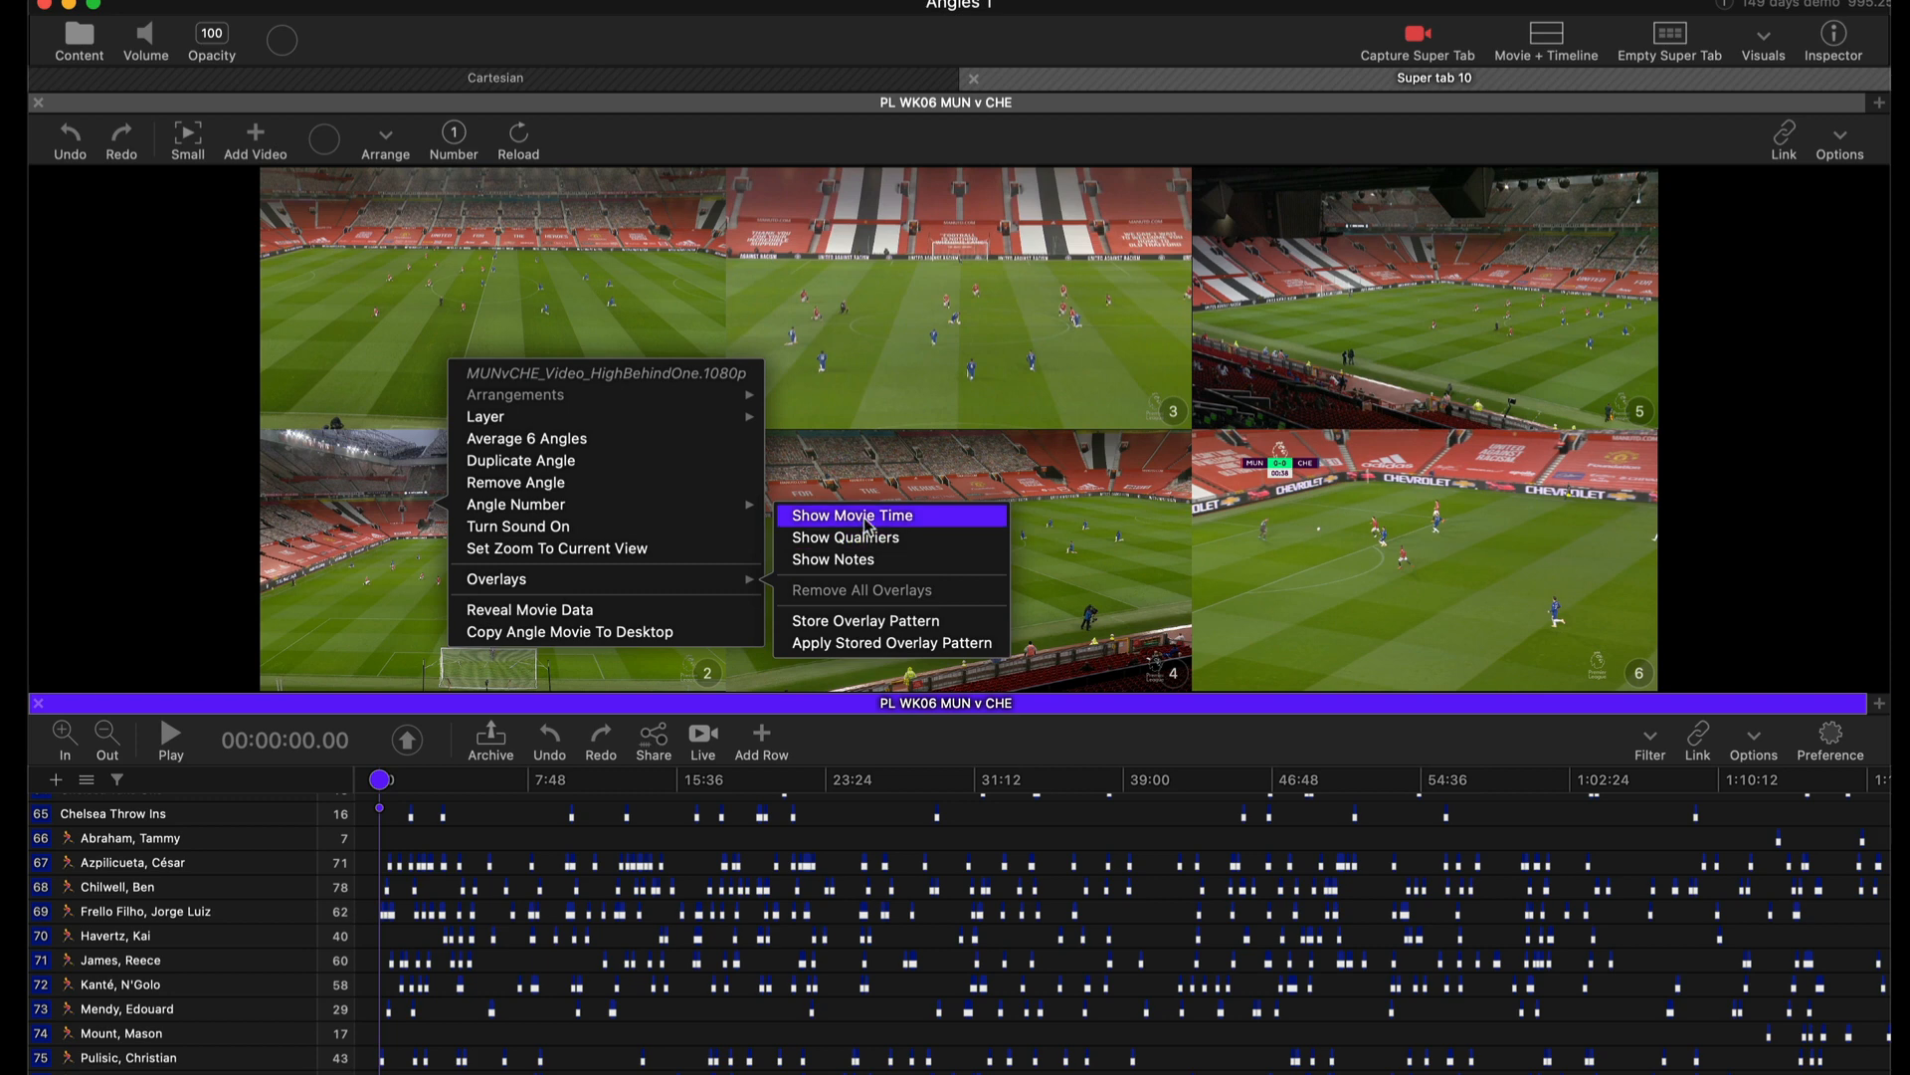
{"action": "left_click", "coordinate": [916, 527]}
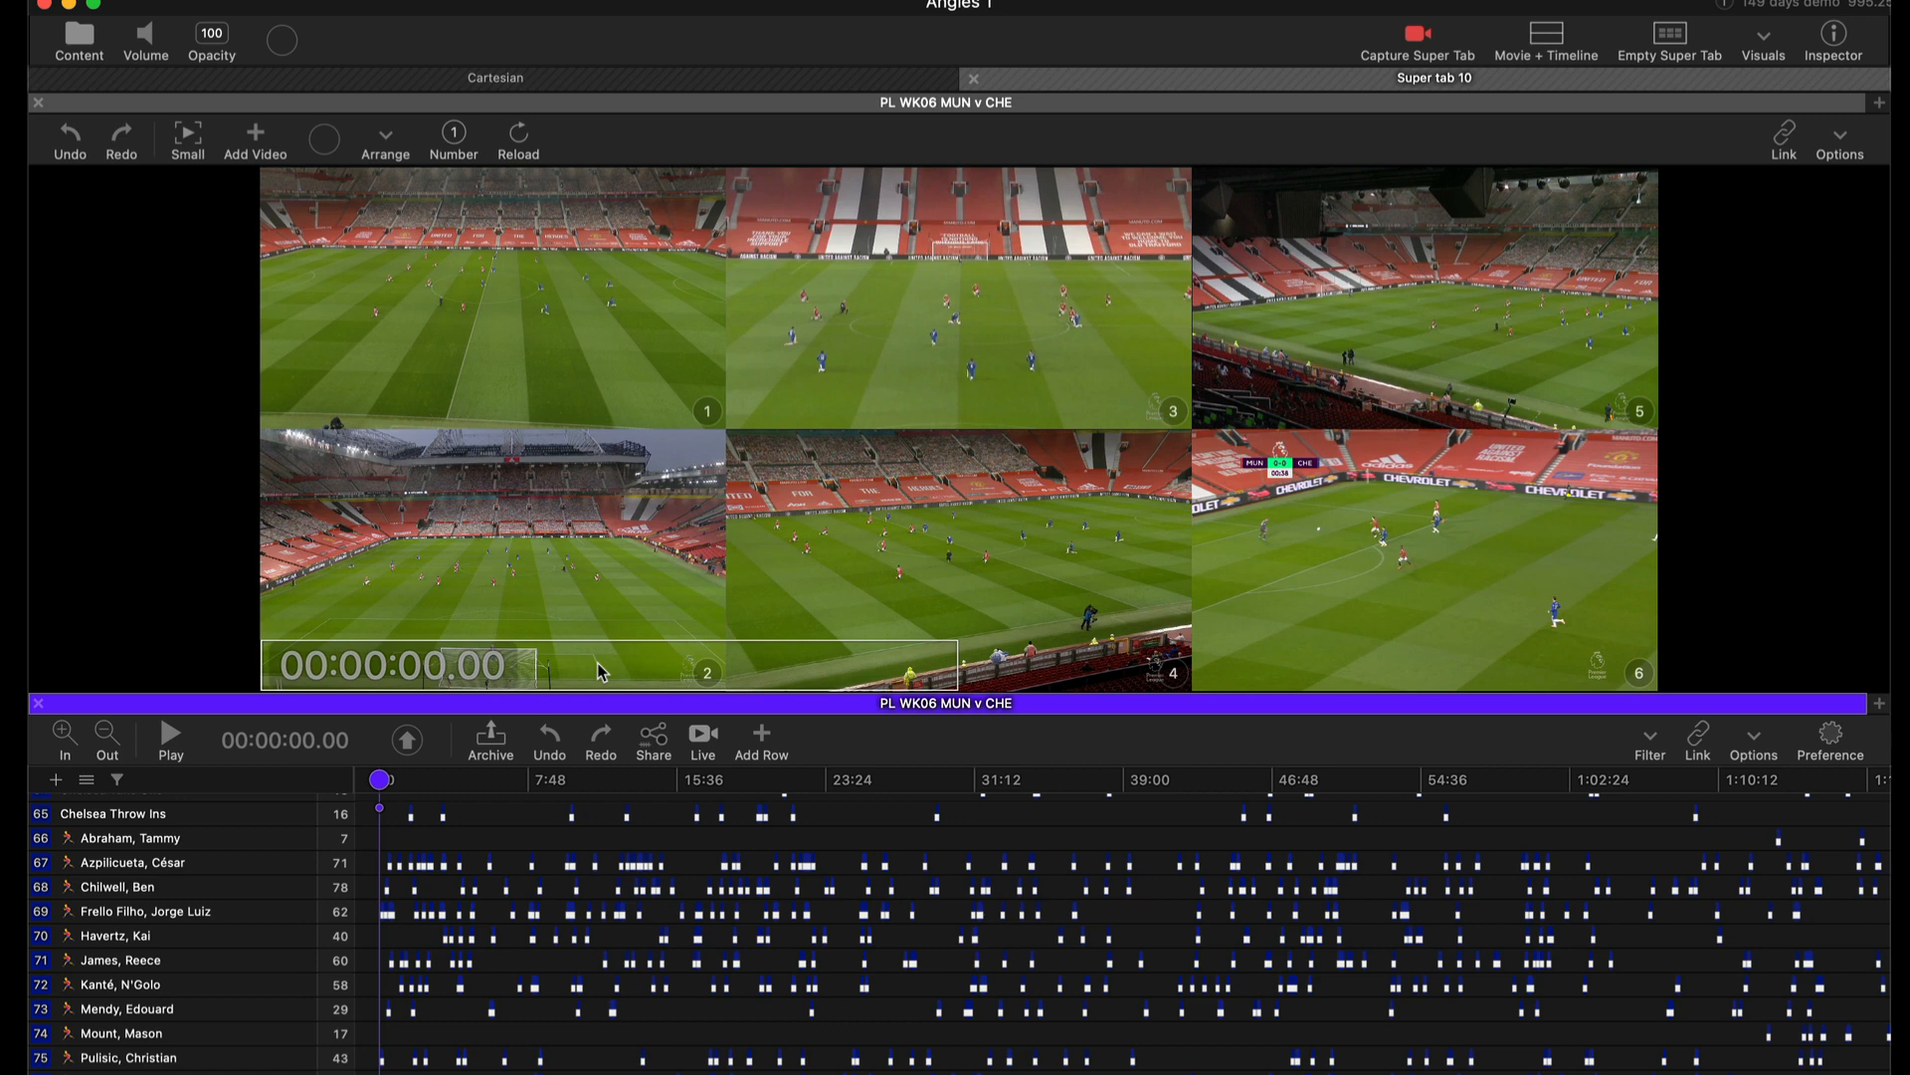
Move the movie time overlay to the top-left corner of the angle grid.
{"action": "left_click_drag", "start_coordinate": [597, 664], "coordinate": [582, 98]}
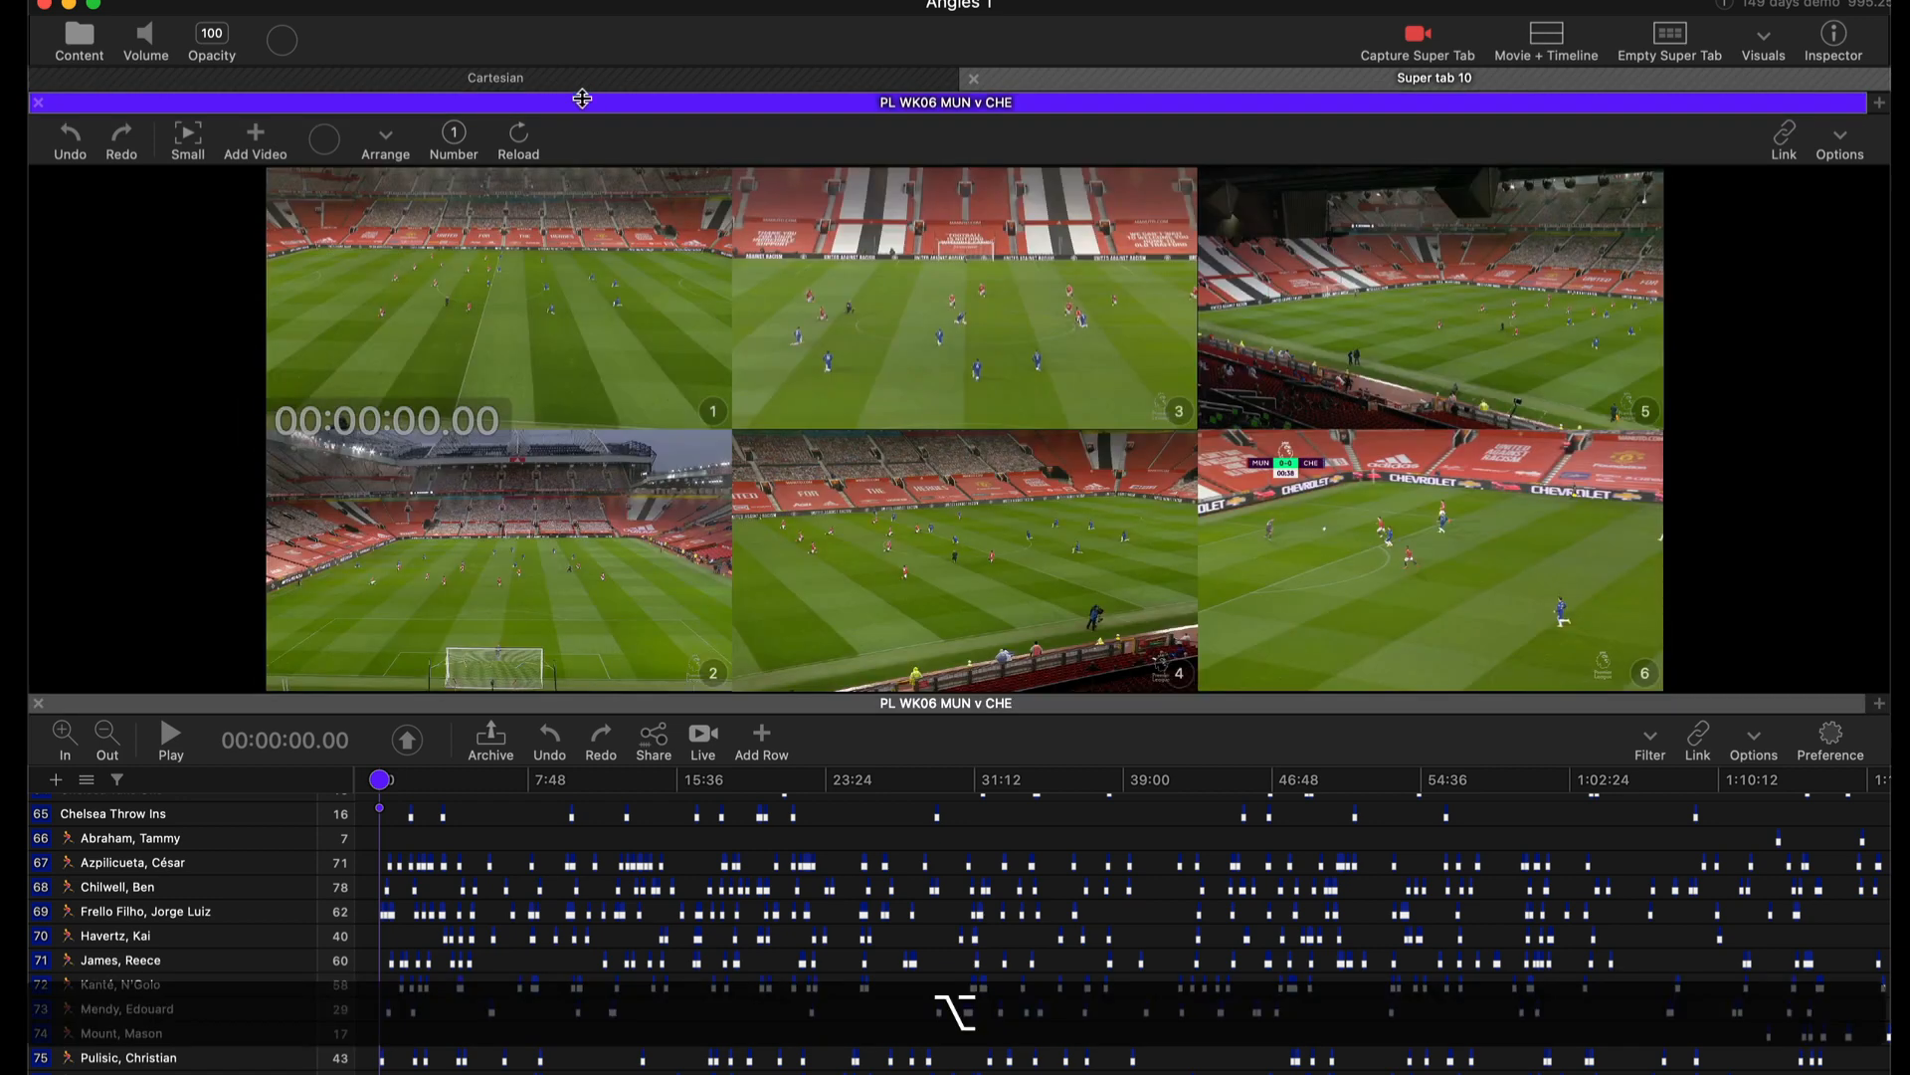
{"action": "left_click_drag", "start_coordinate": [564, 425], "coordinate": [609, 2]}
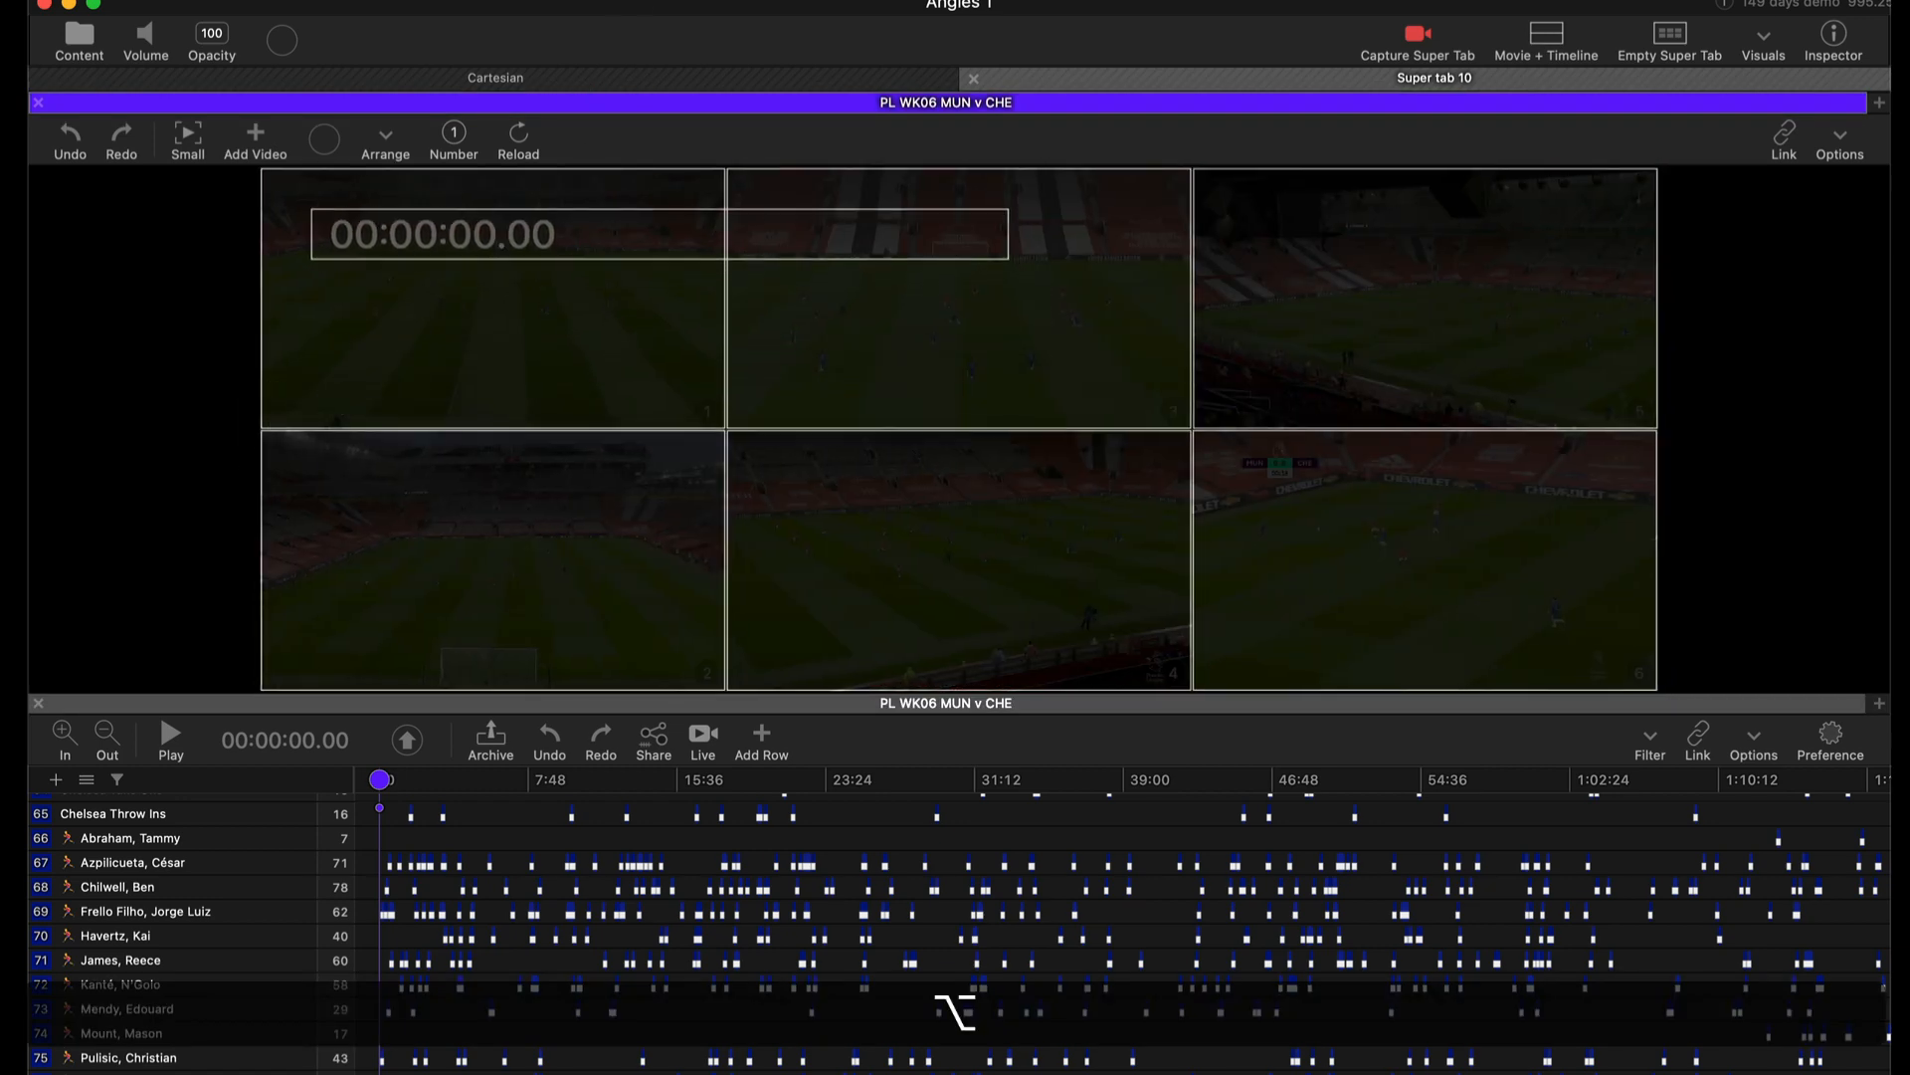
{"action": "left_click_drag", "start_coordinate": [587, 235], "coordinate": [549, 149]}
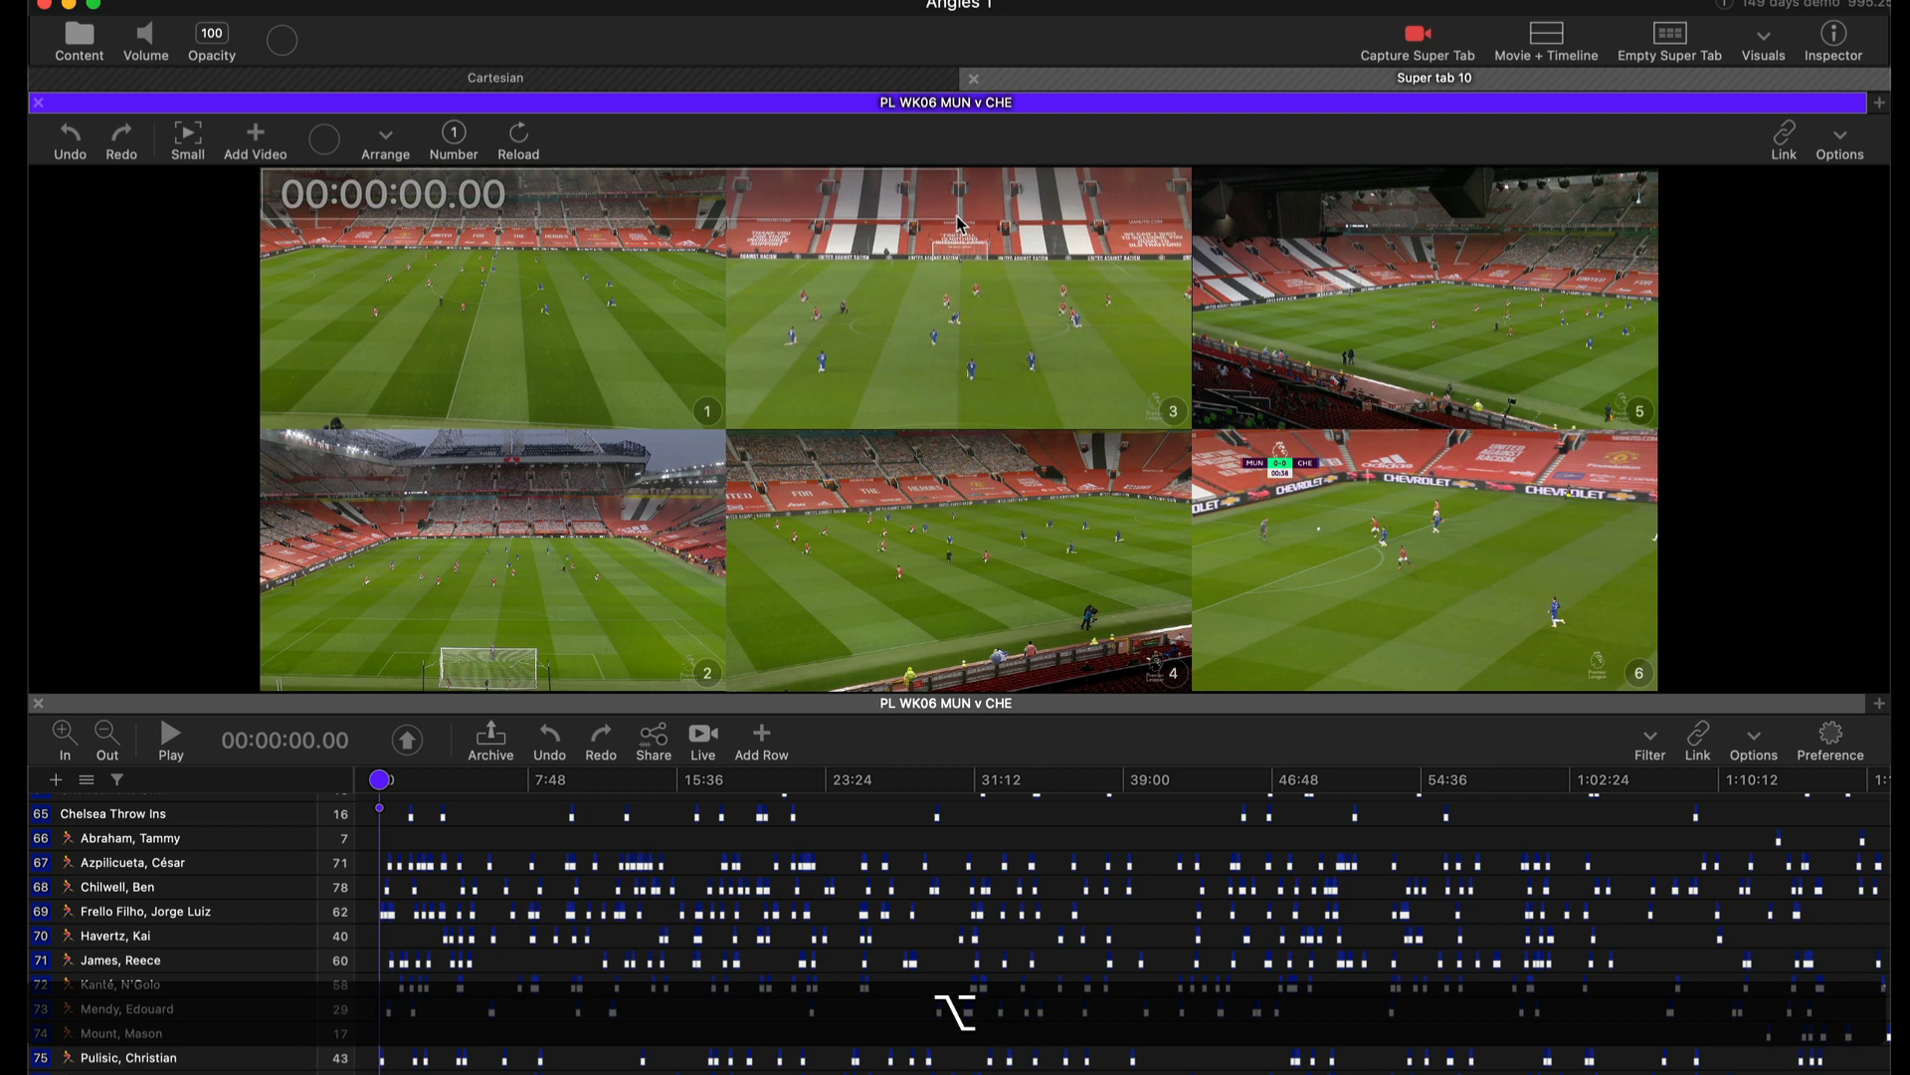
{"action": "left_click_drag", "start_coordinate": [958, 221], "coordinate": [645, 214]}
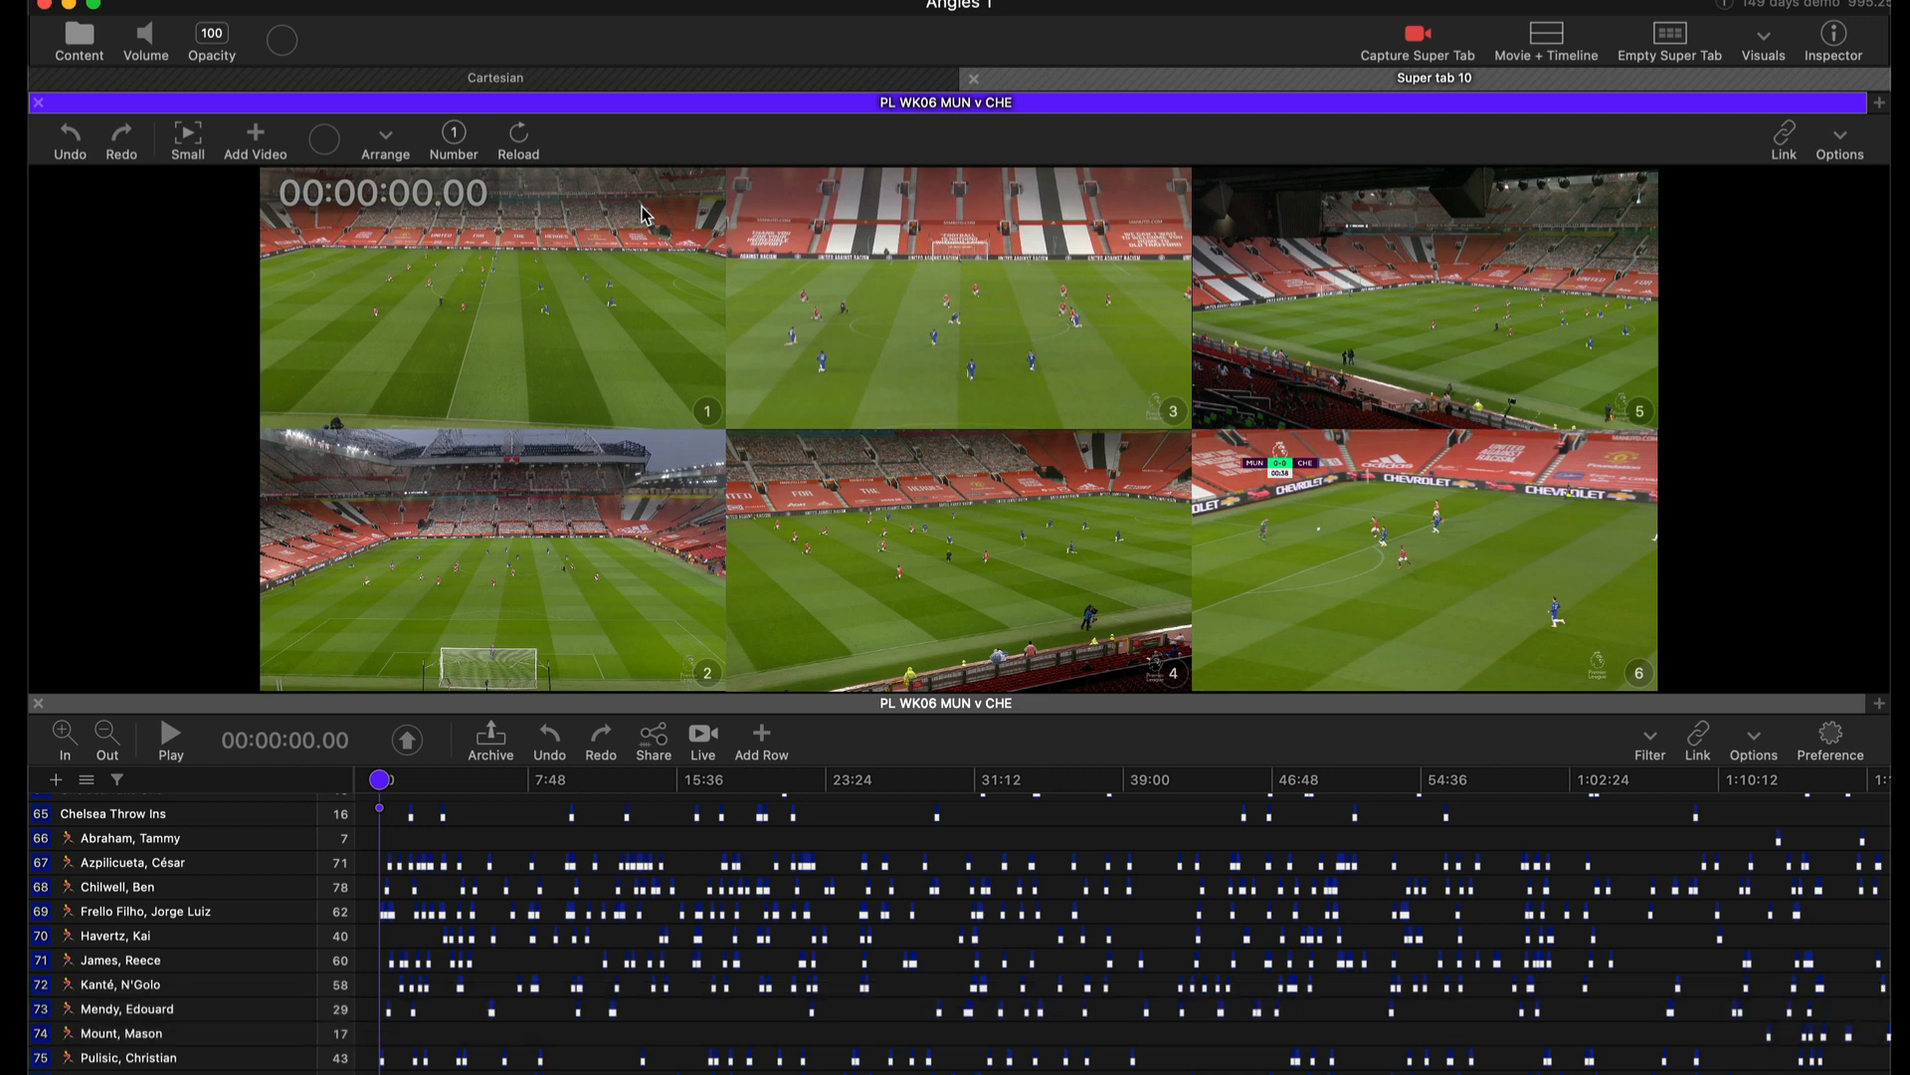
Add a qualifiers overlay to angle 2.
{"action": "right_click", "coordinate": [587, 545]}
{"action": "mouse_move", "coordinate": [734, 613]}
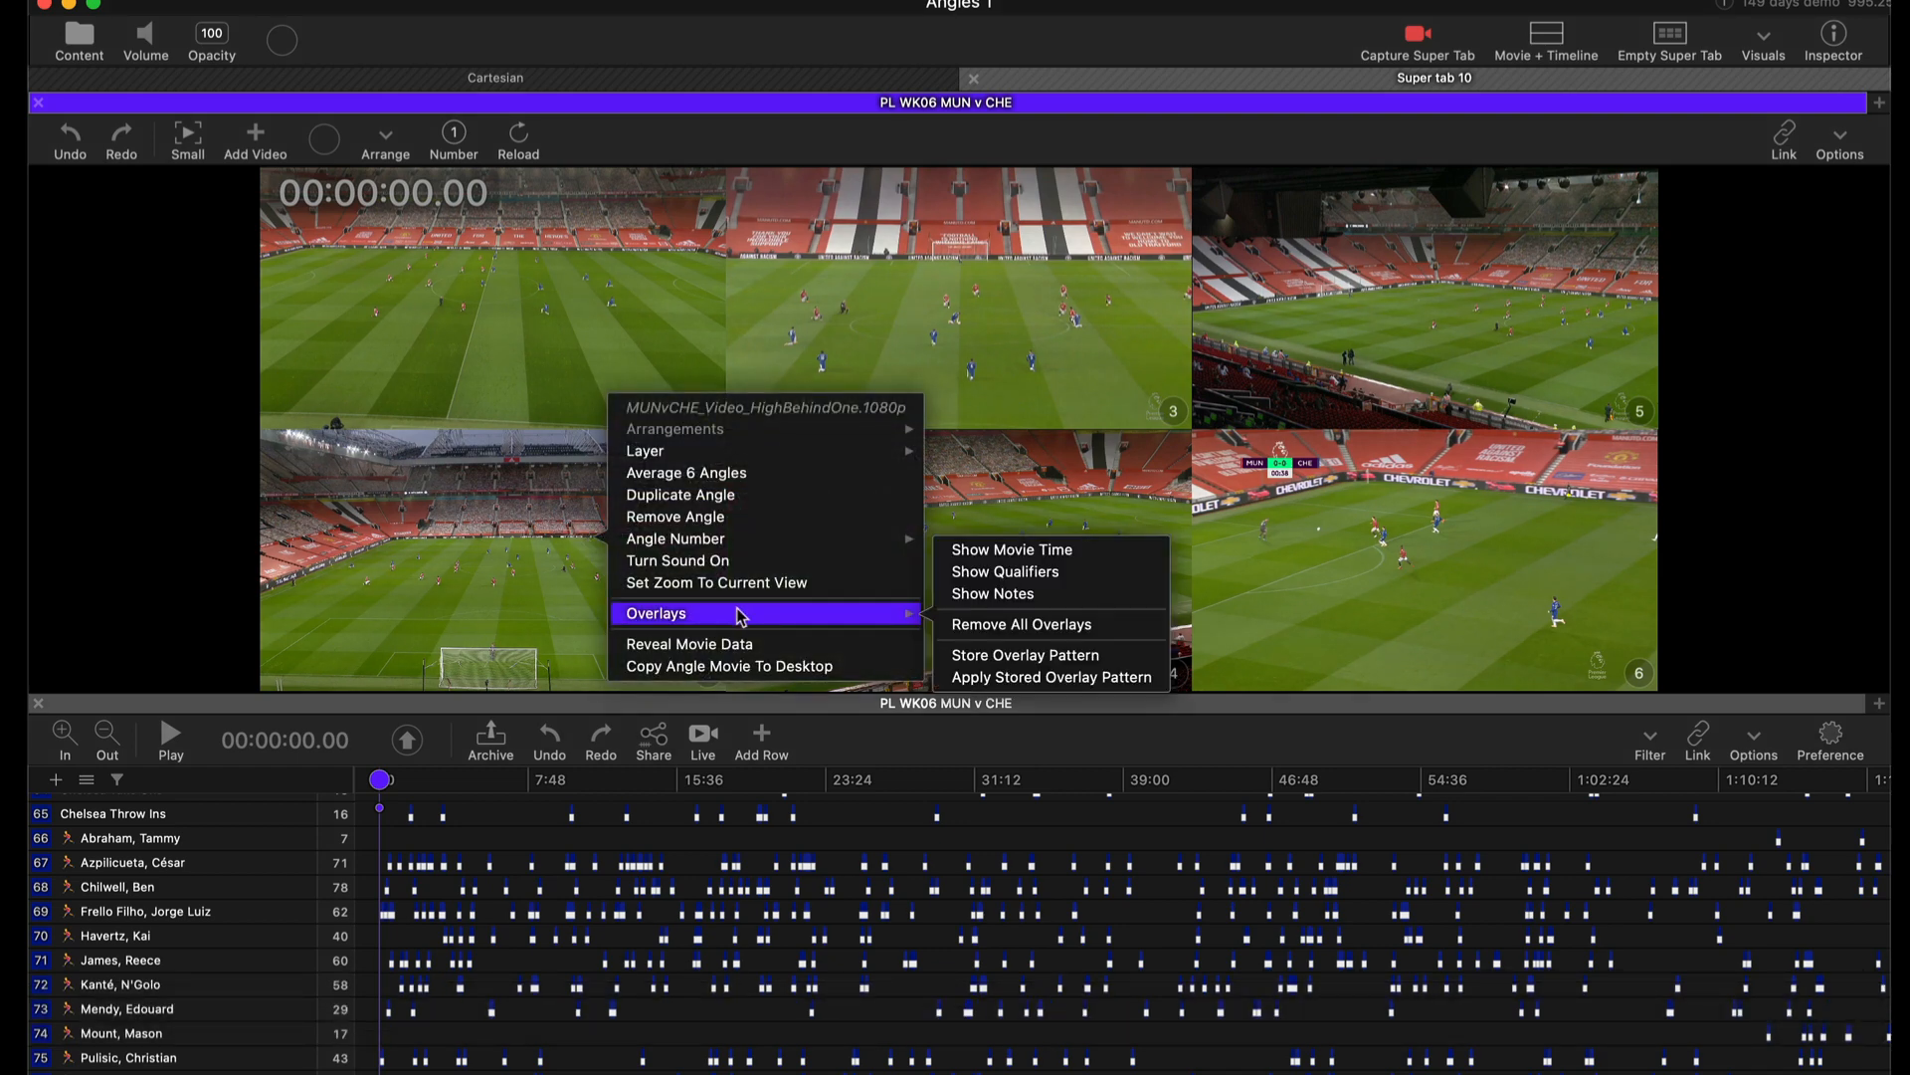
{"action": "left_click", "coordinate": [1026, 573]}
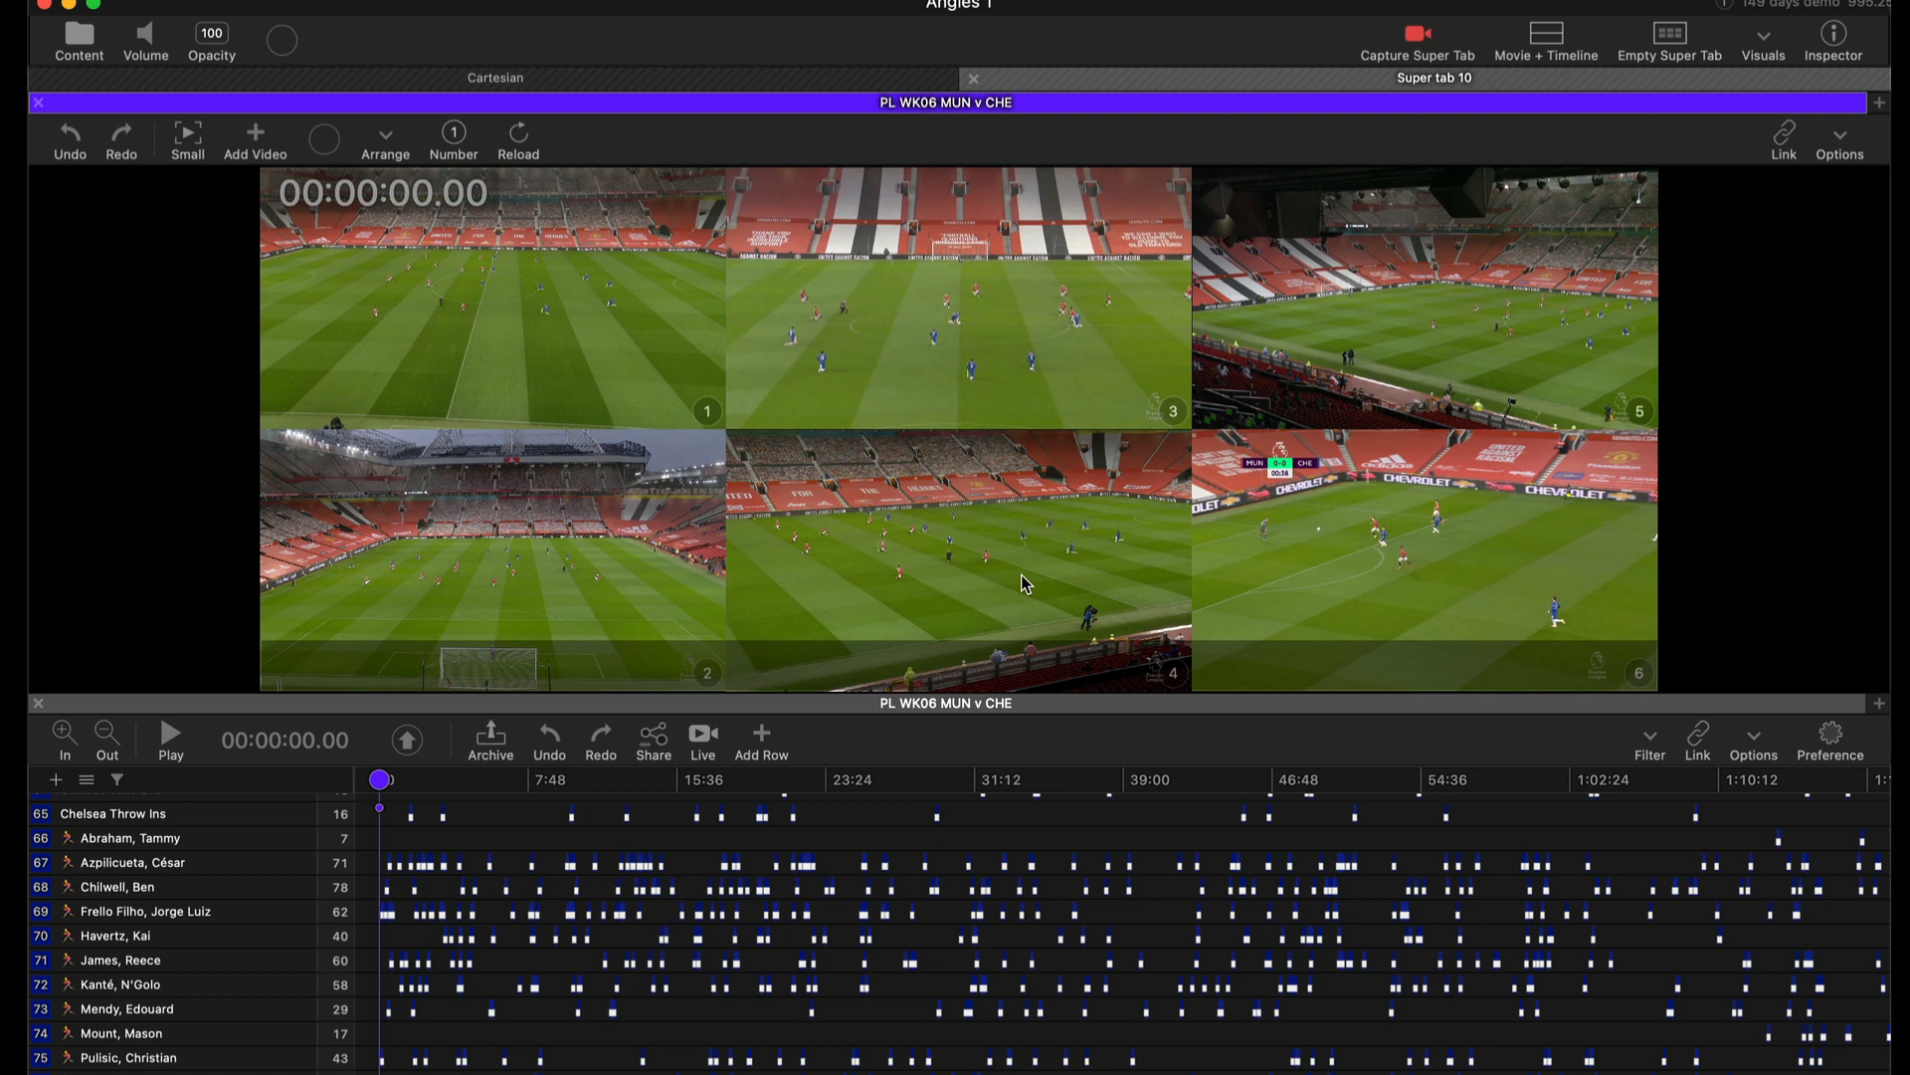
Play the first Azpilicueta, César clip and adjust the qualifiers overlay along the bottom of the grid.
{"action": "left_click", "coordinate": [247, 897]}
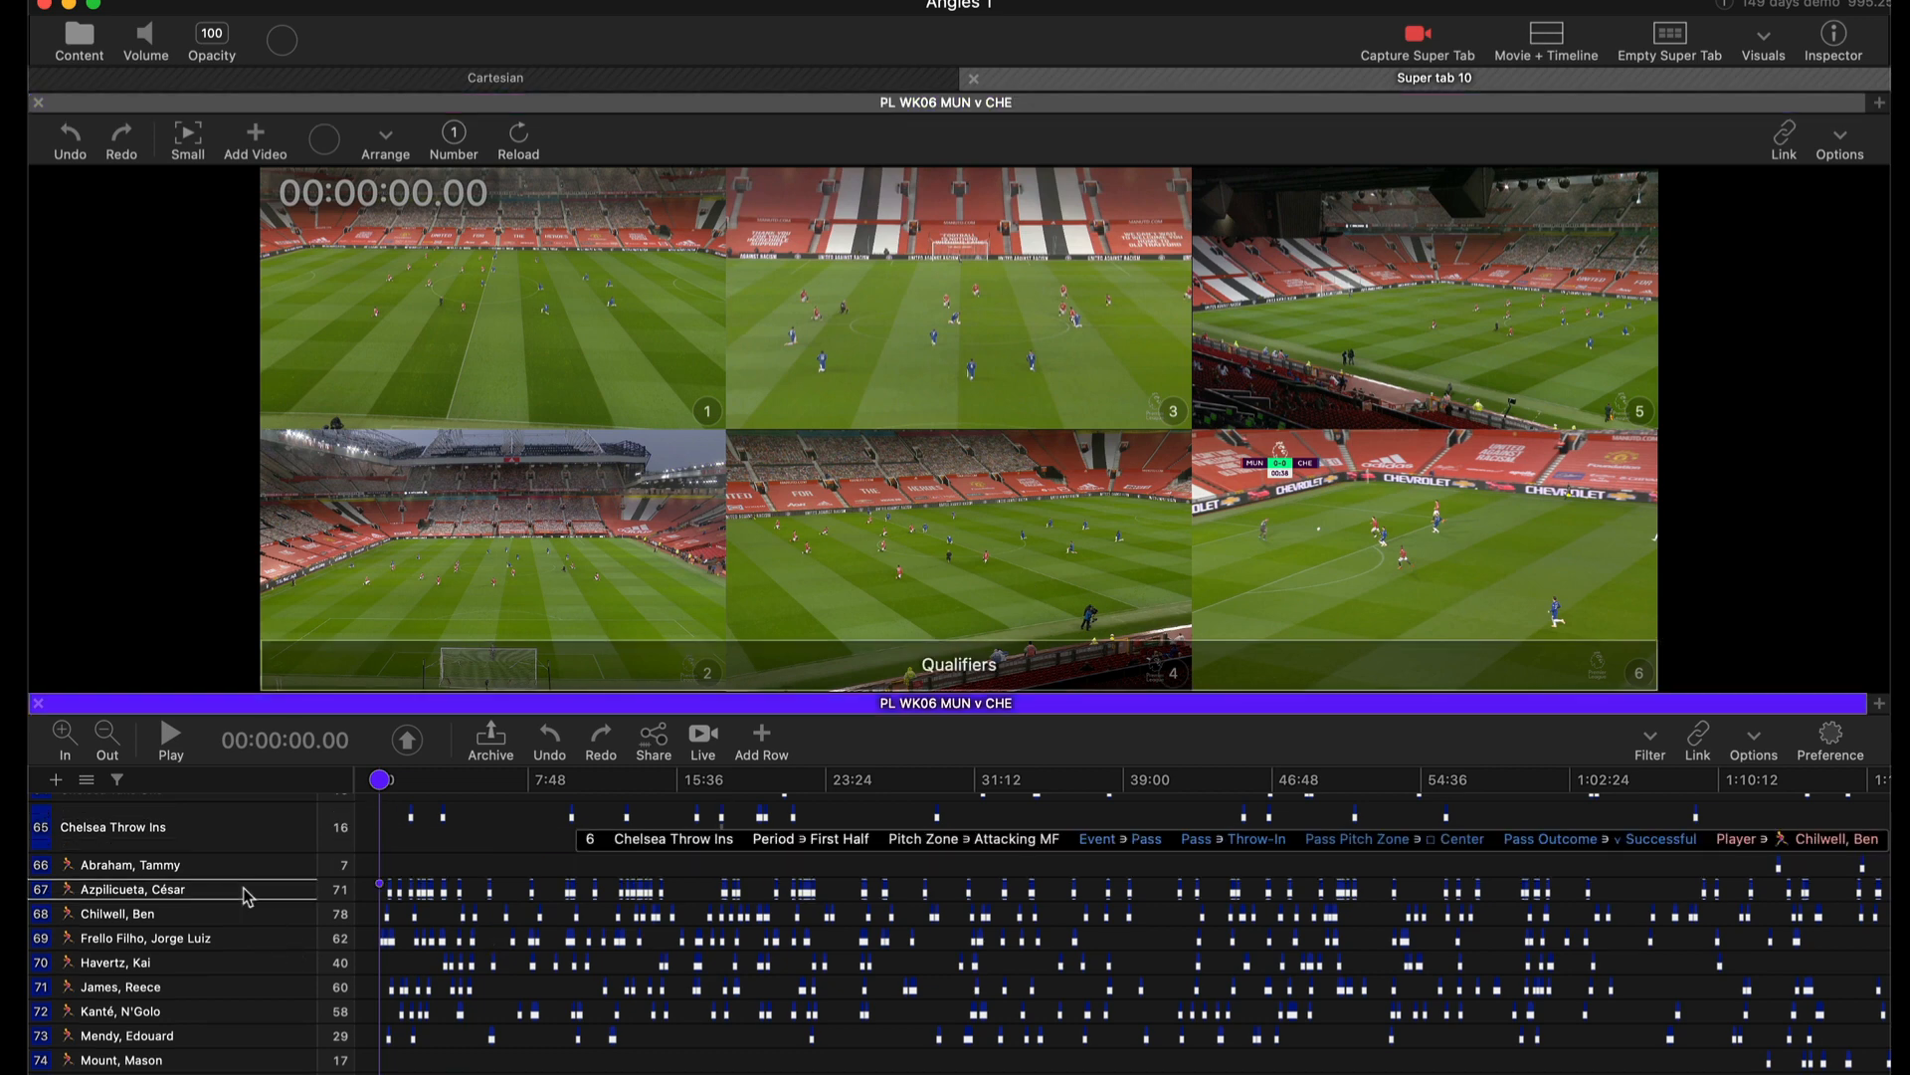
{"action": "double_click", "coordinate": [247, 897]}
{"action": "key", "text": "space"}
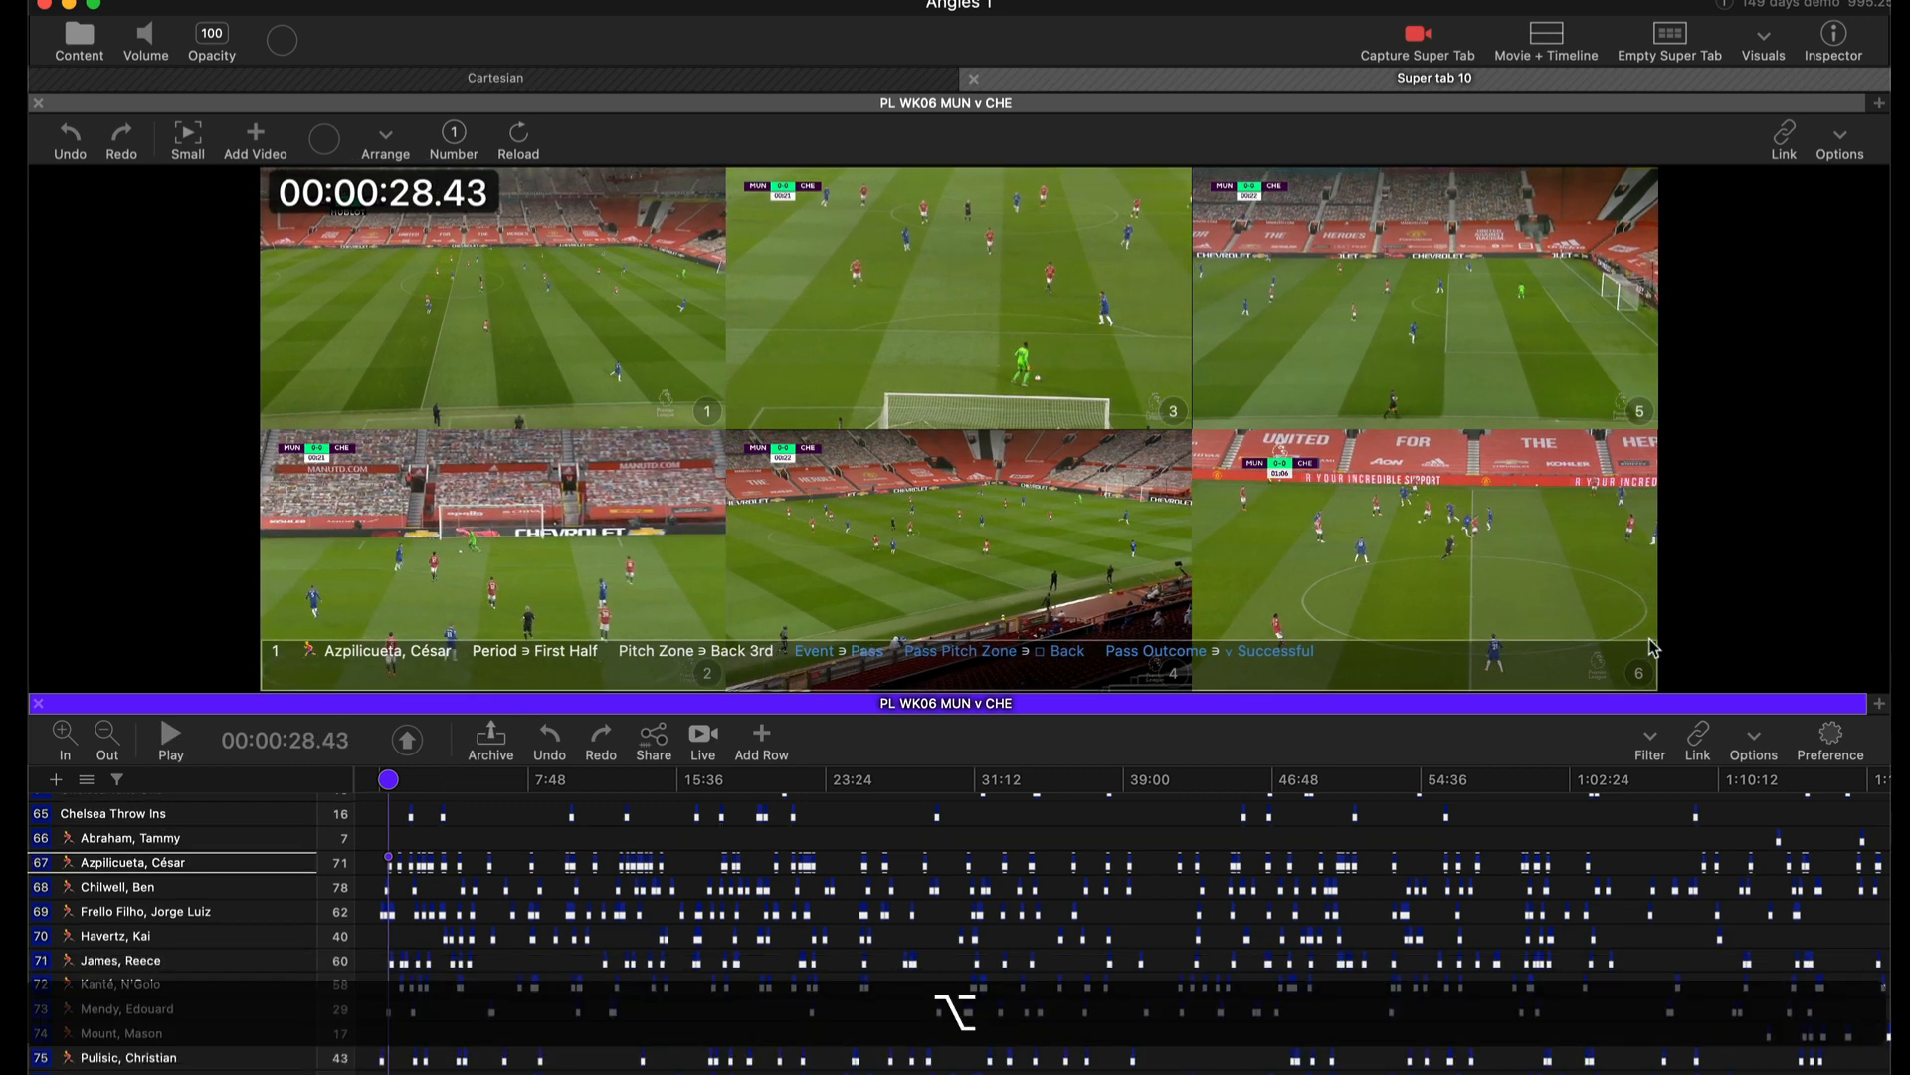
{"action": "mouse_move", "coordinate": [1650, 640]}
{"action": "left_mouse_down"}
{"action": "mouse_move", "coordinate": [1580, 619]}
{"action": "mouse_move", "coordinate": [1513, 562]}
{"action": "mouse_move", "coordinate": [1492, 627]}
{"action": "mouse_move", "coordinate": [1638, 633]}
{"action": "left_mouse_up"}
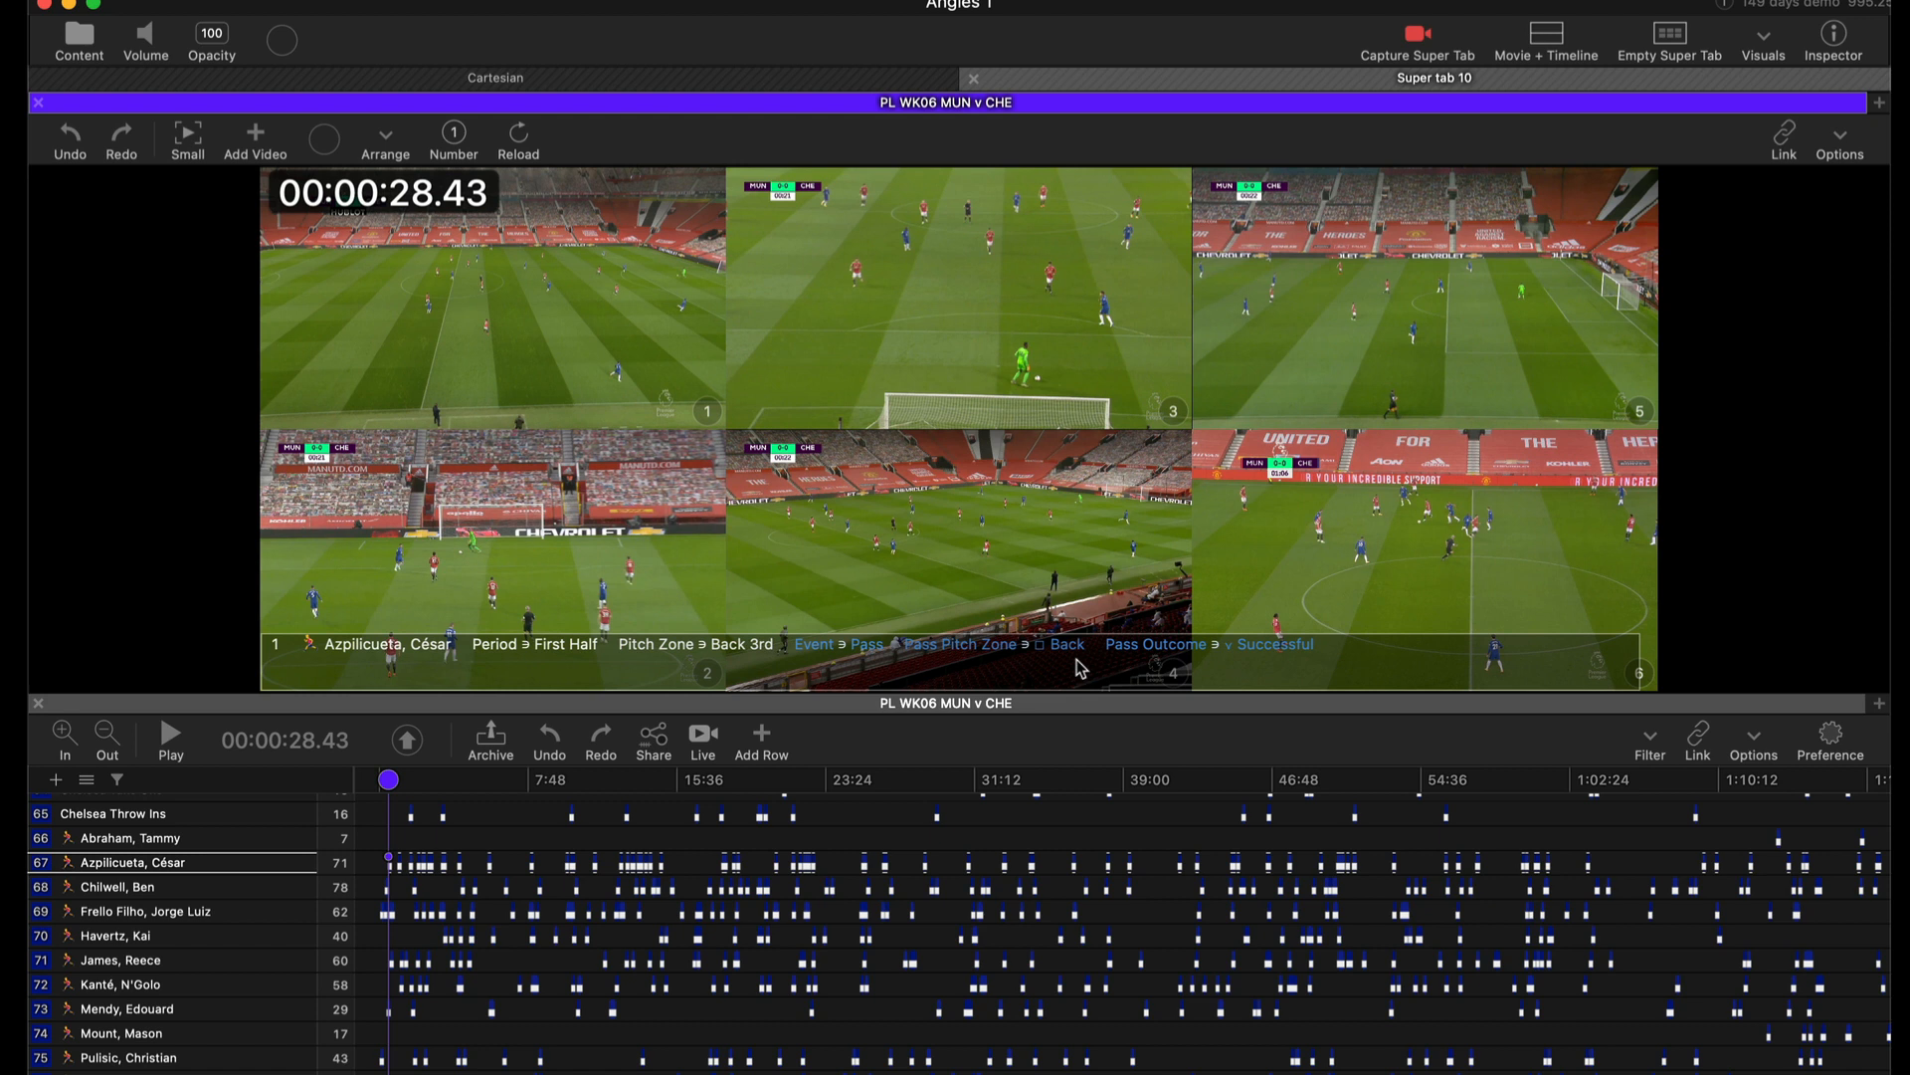
Enlarge the qualifiers overlay text and shrink it back to its previous size.
{"action": "key", "text": "super"}
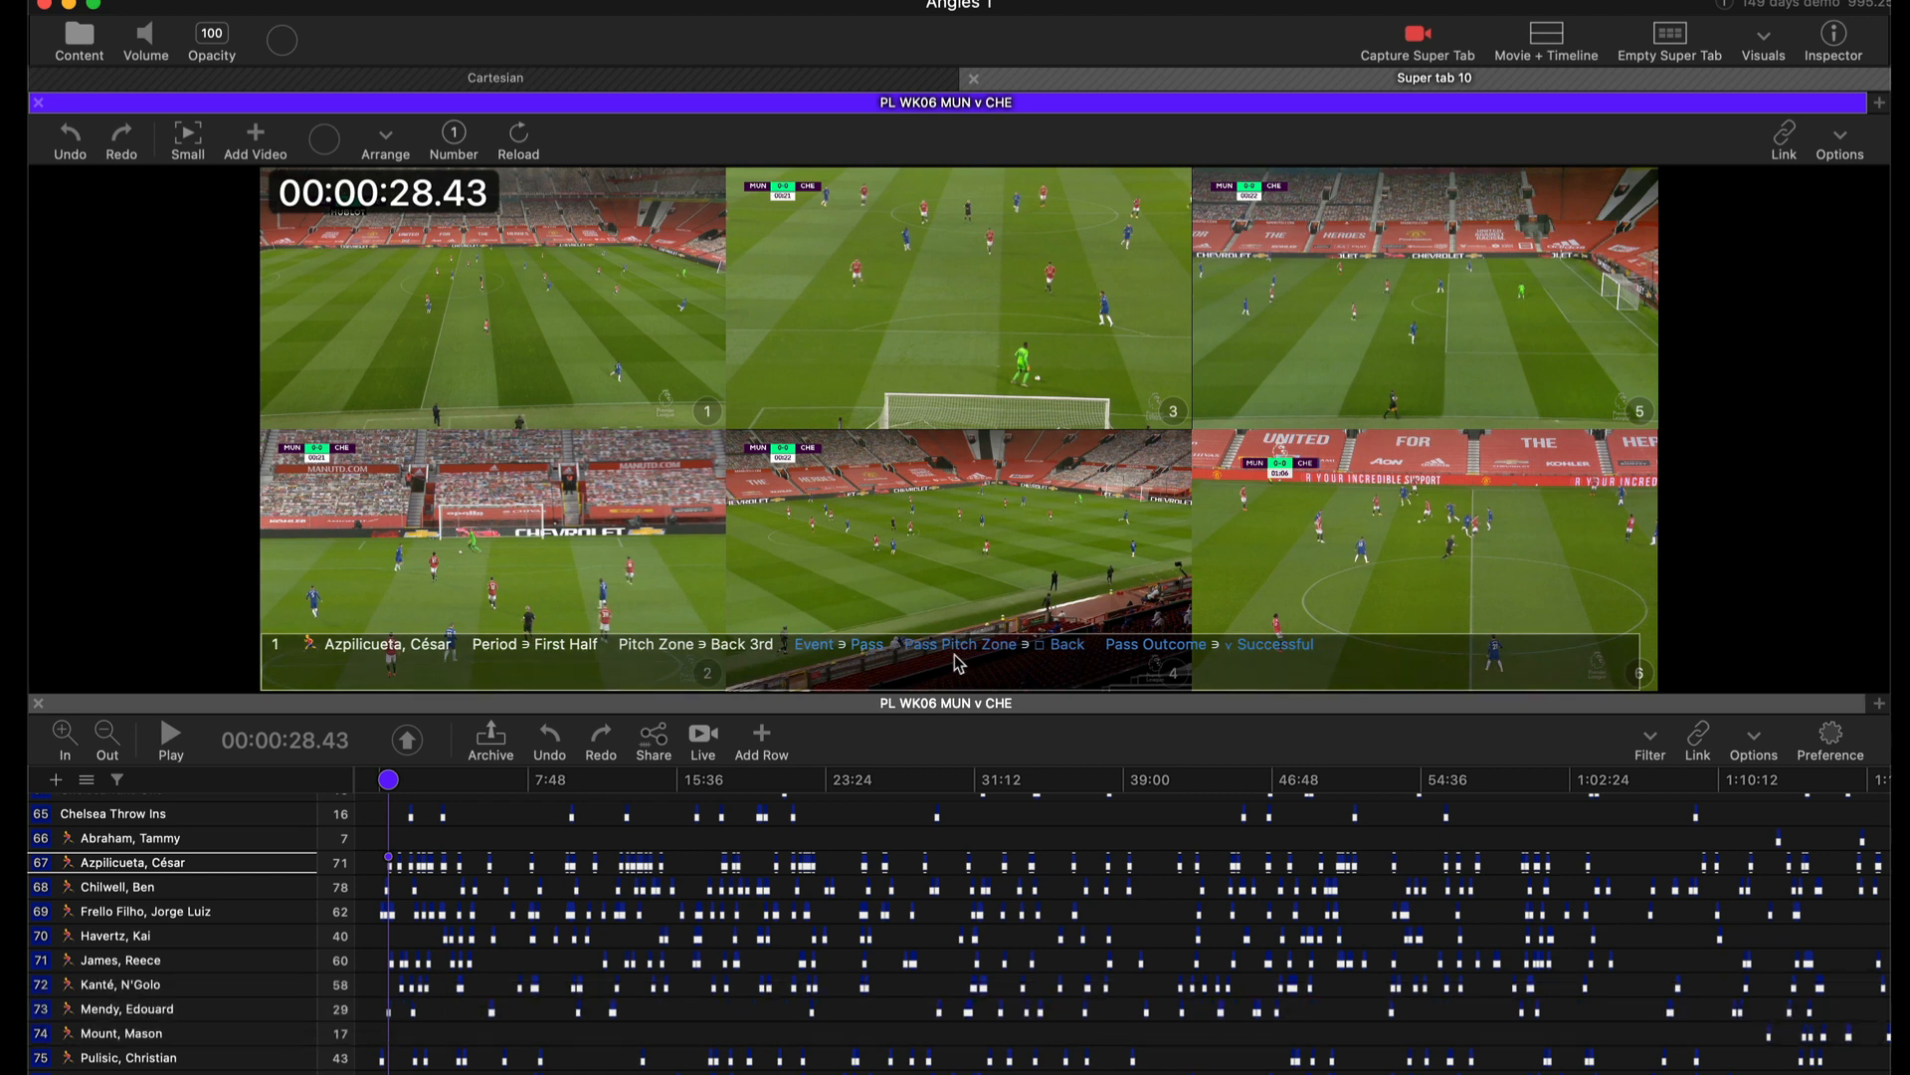
{"action": "key", "text": "alt"}
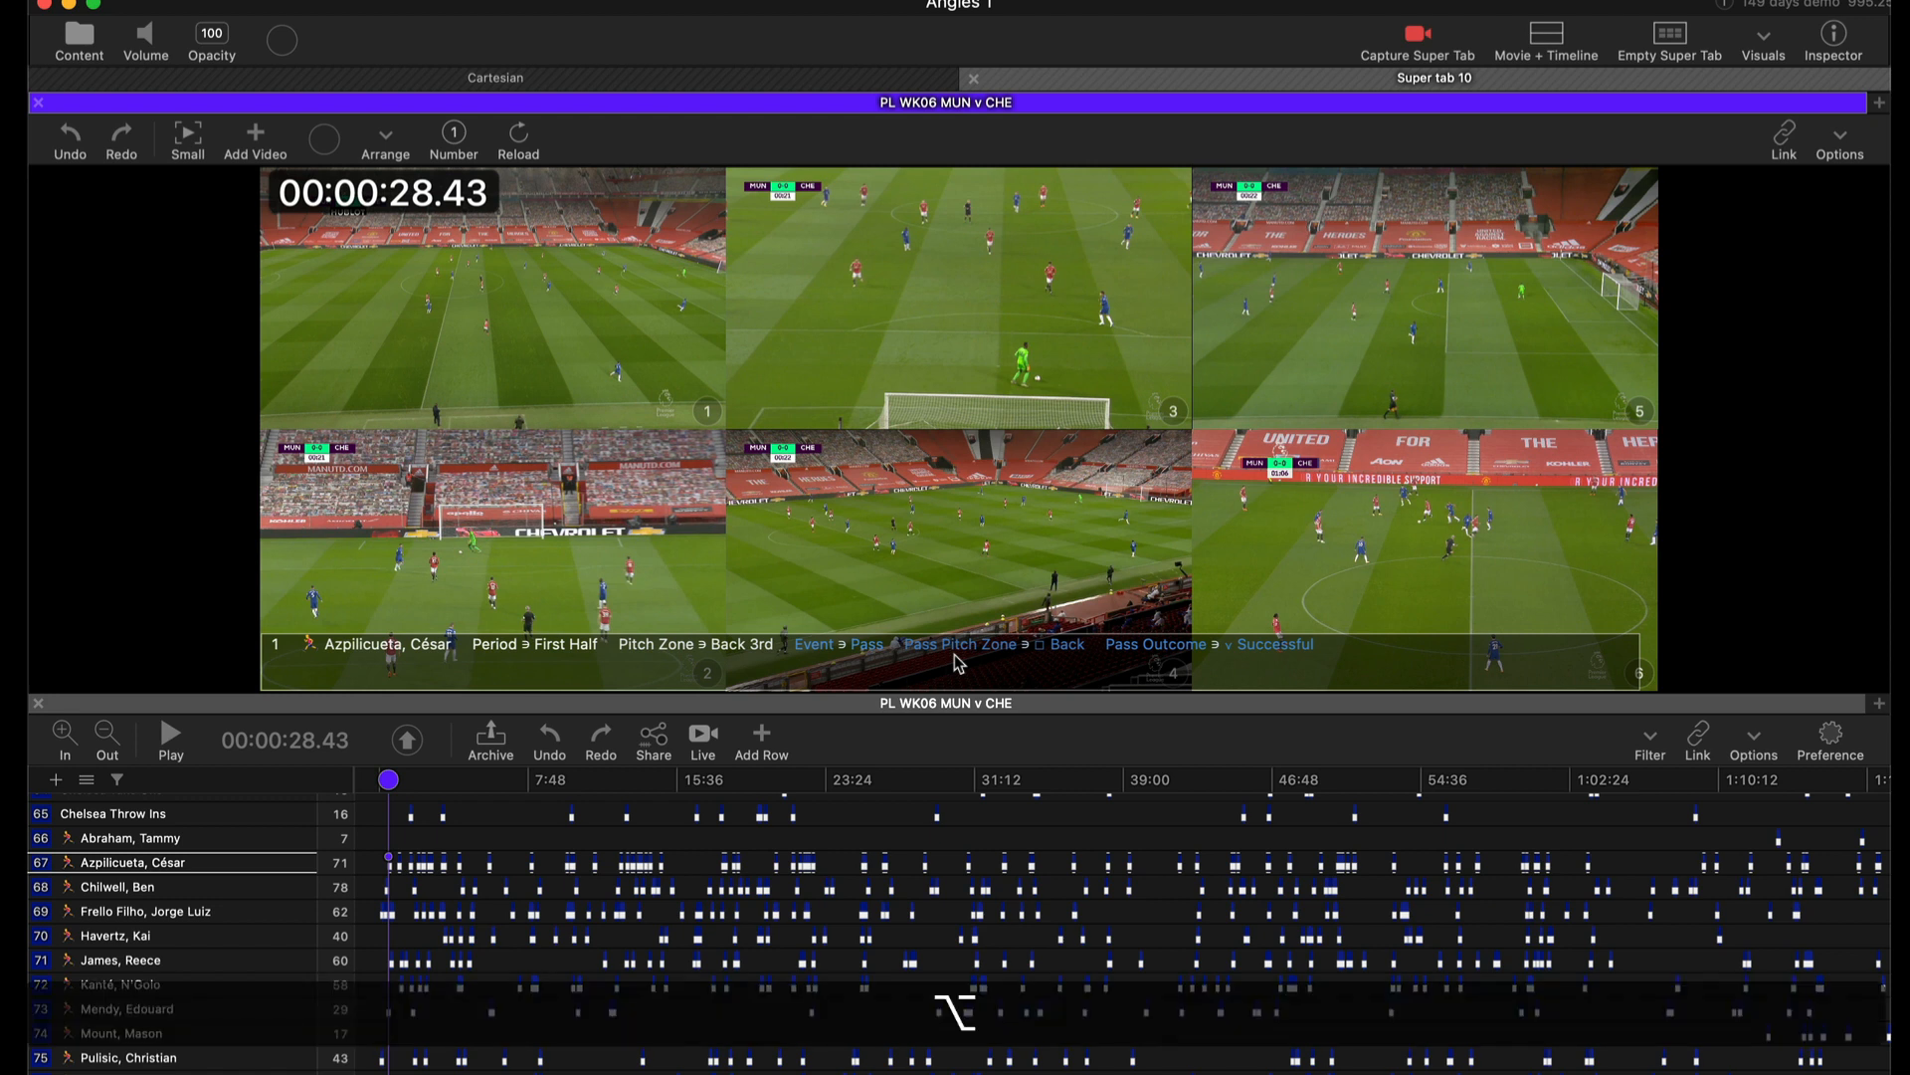
{"action": "scroll", "coordinate": [958, 664], "scroll_direction": "up", "scroll_amount": 5}
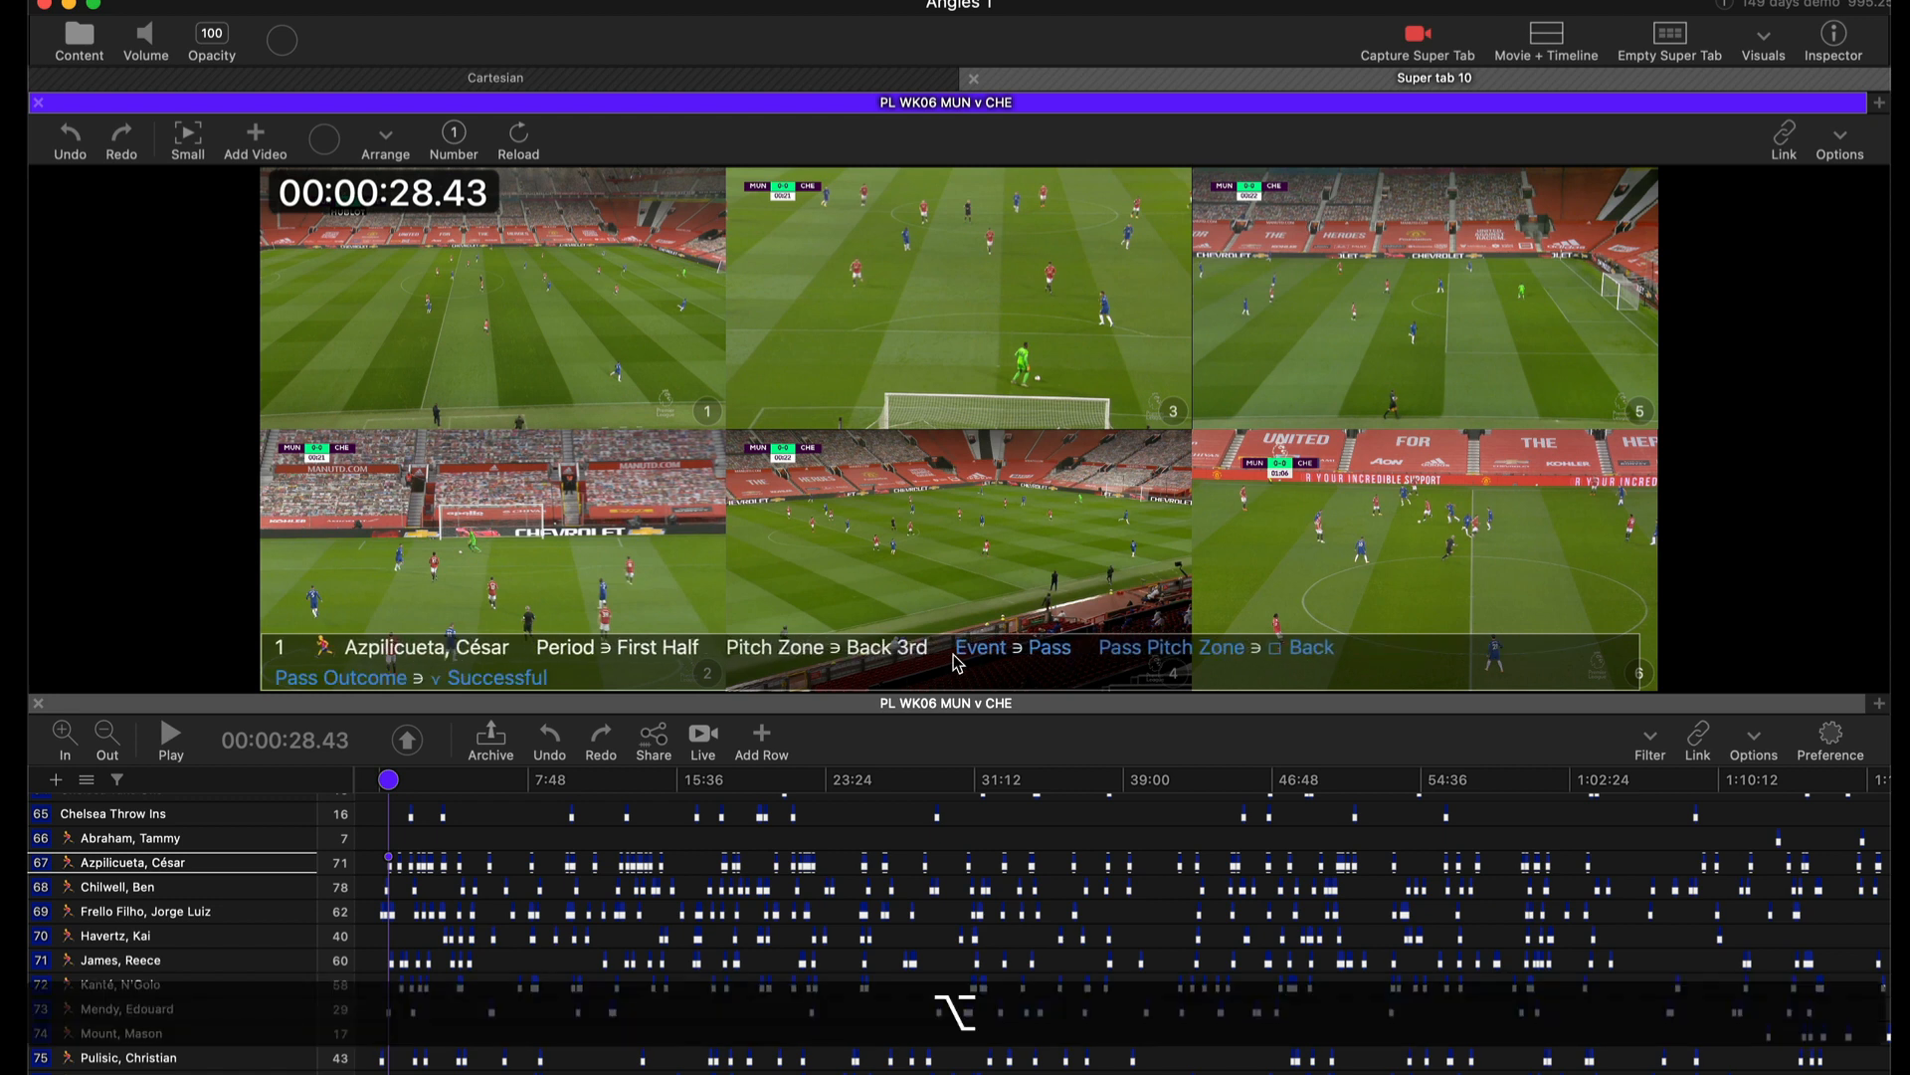
{"action": "scroll", "coordinate": [958, 664], "scroll_direction": "down", "scroll_amount": 5}
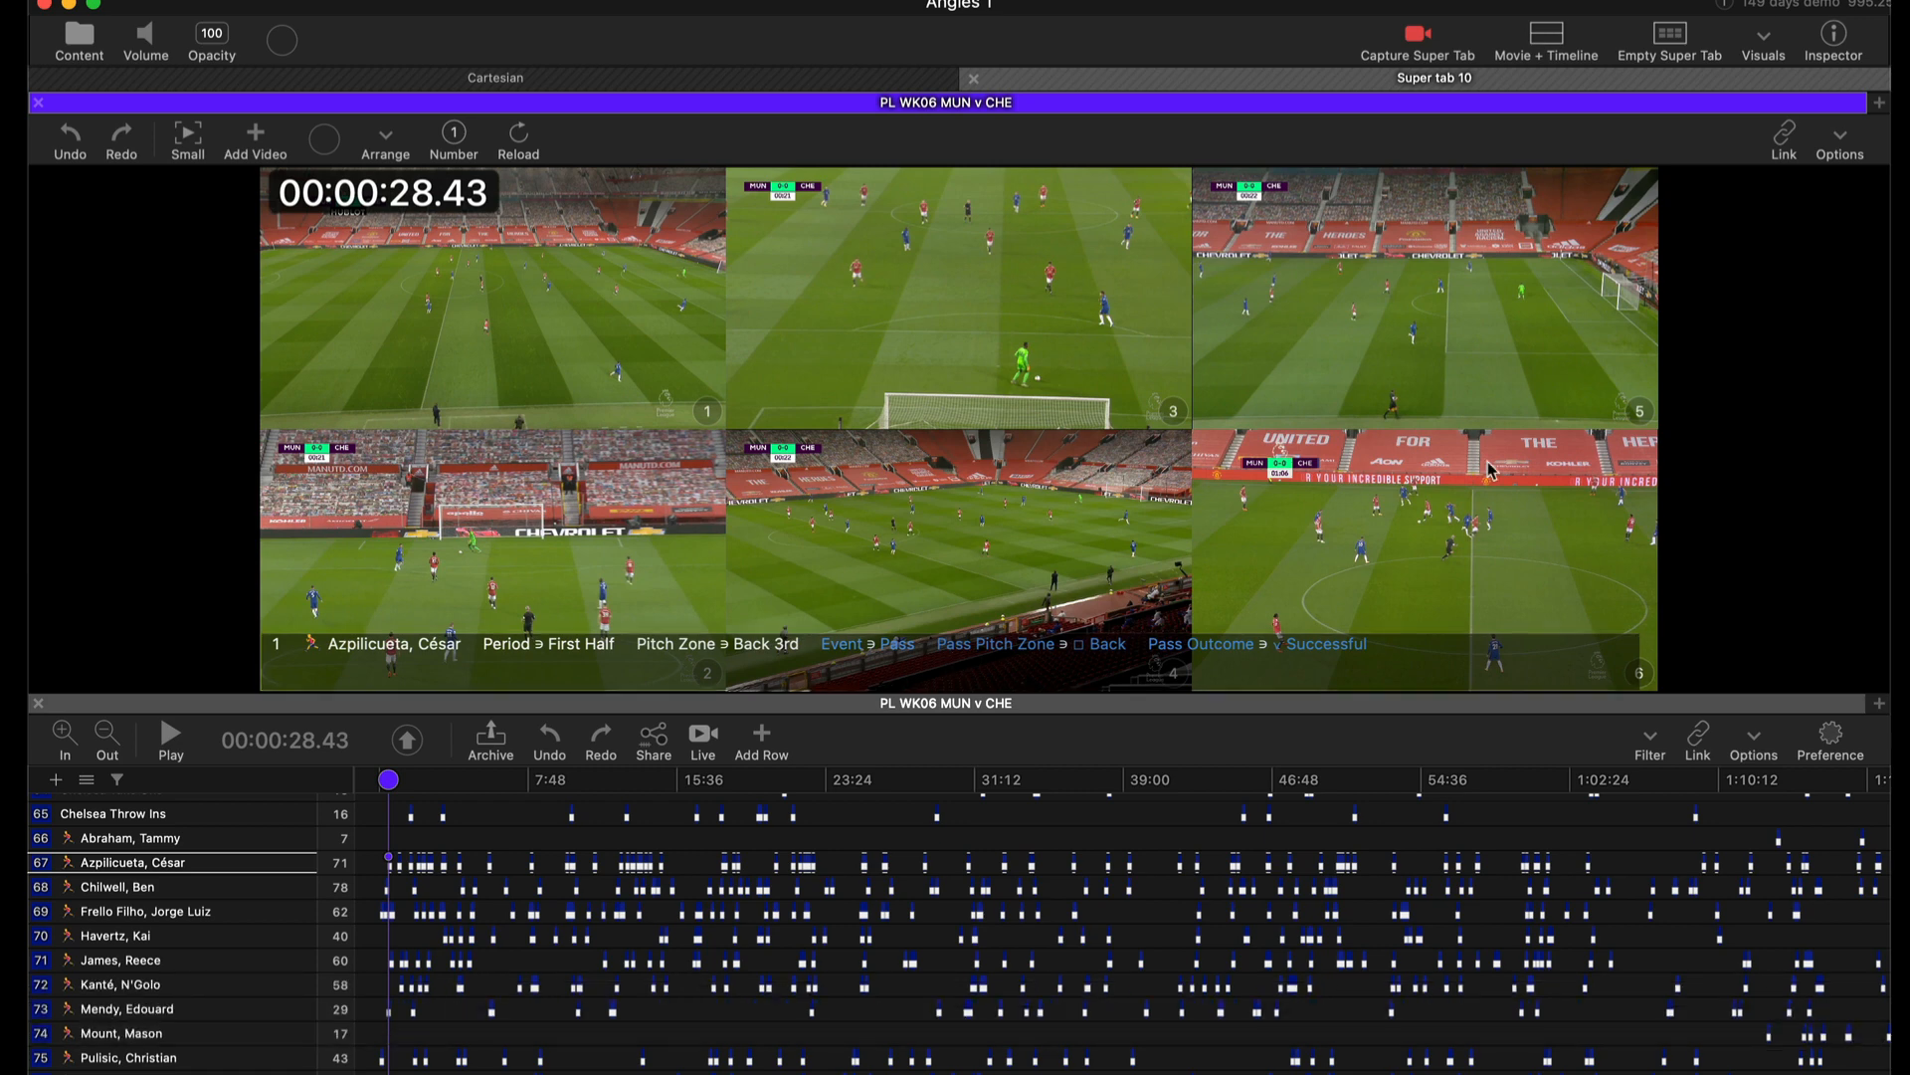
Switch clip pop-ups to show qualifiers only, then back to categories, qualifiers, attributes and row.
{"action": "left_click", "coordinate": [1769, 42]}
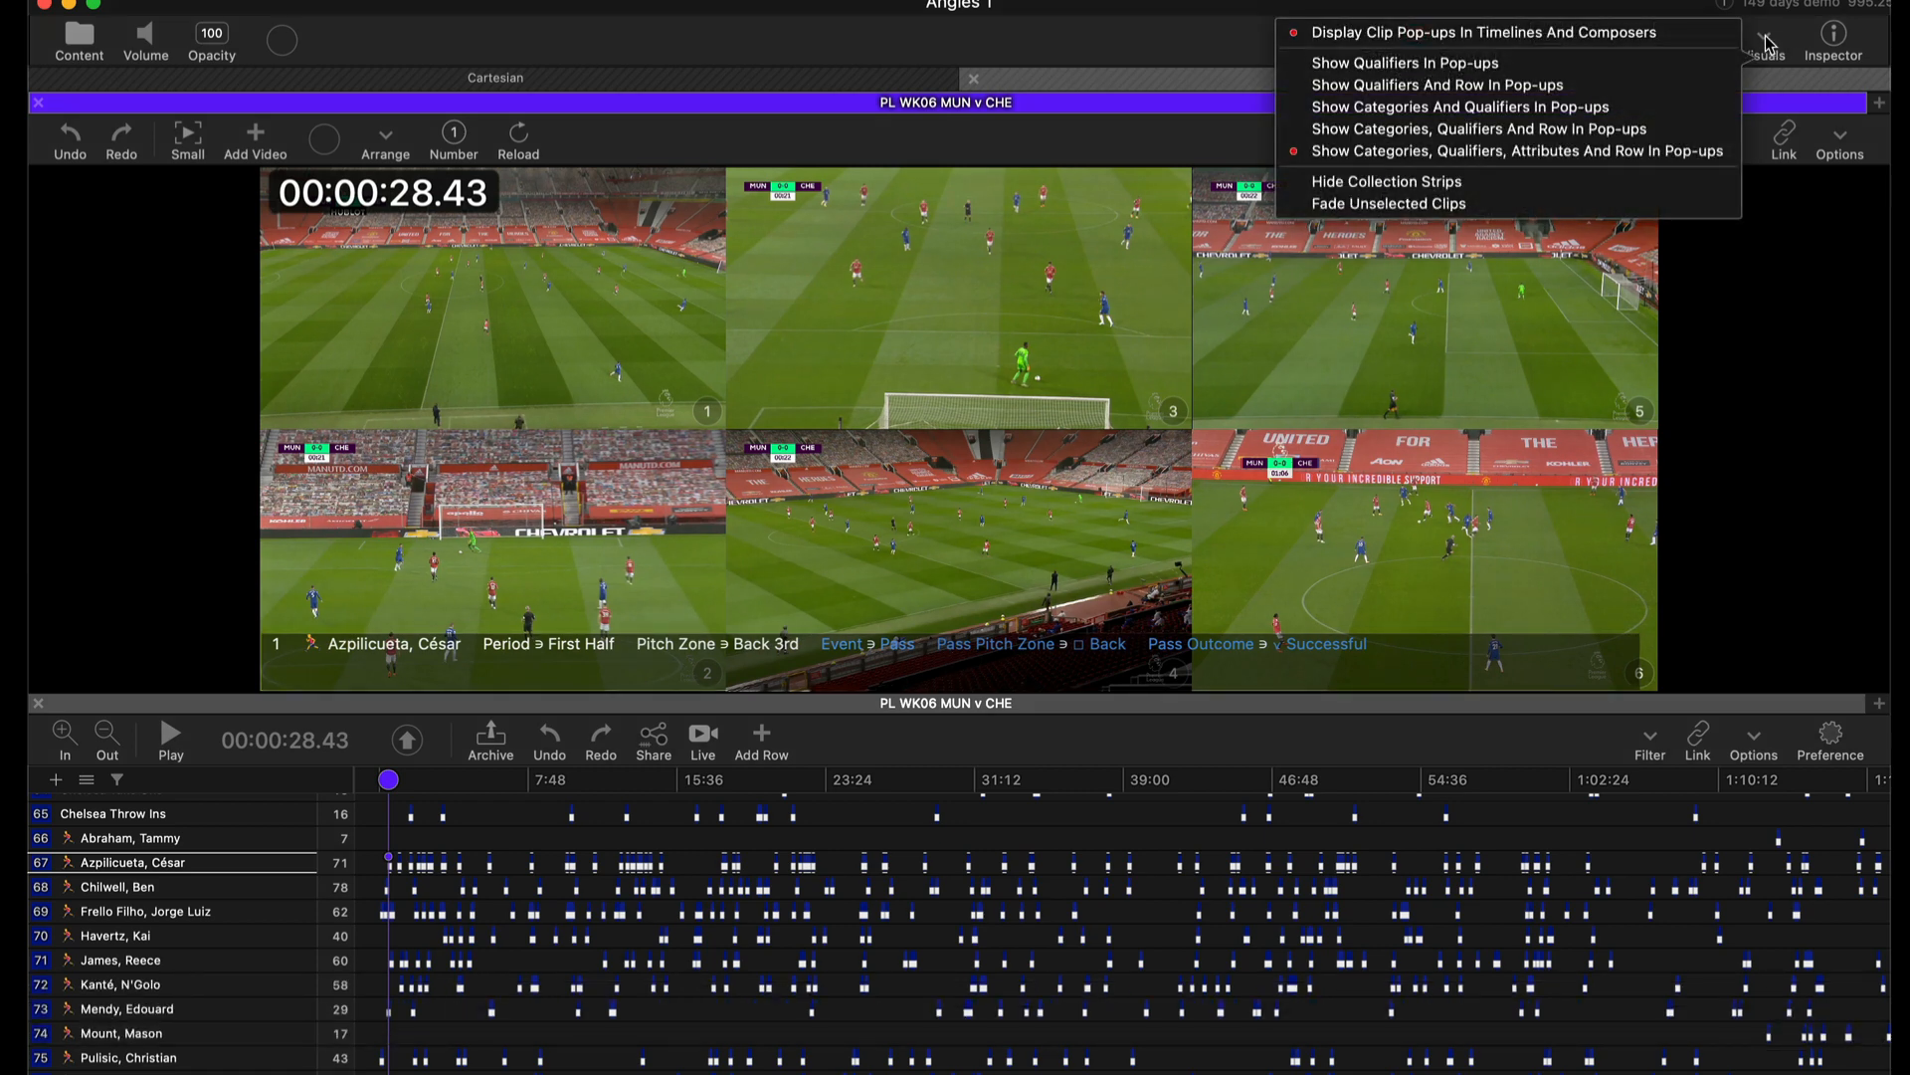
{"action": "left_click", "coordinate": [1555, 68]}
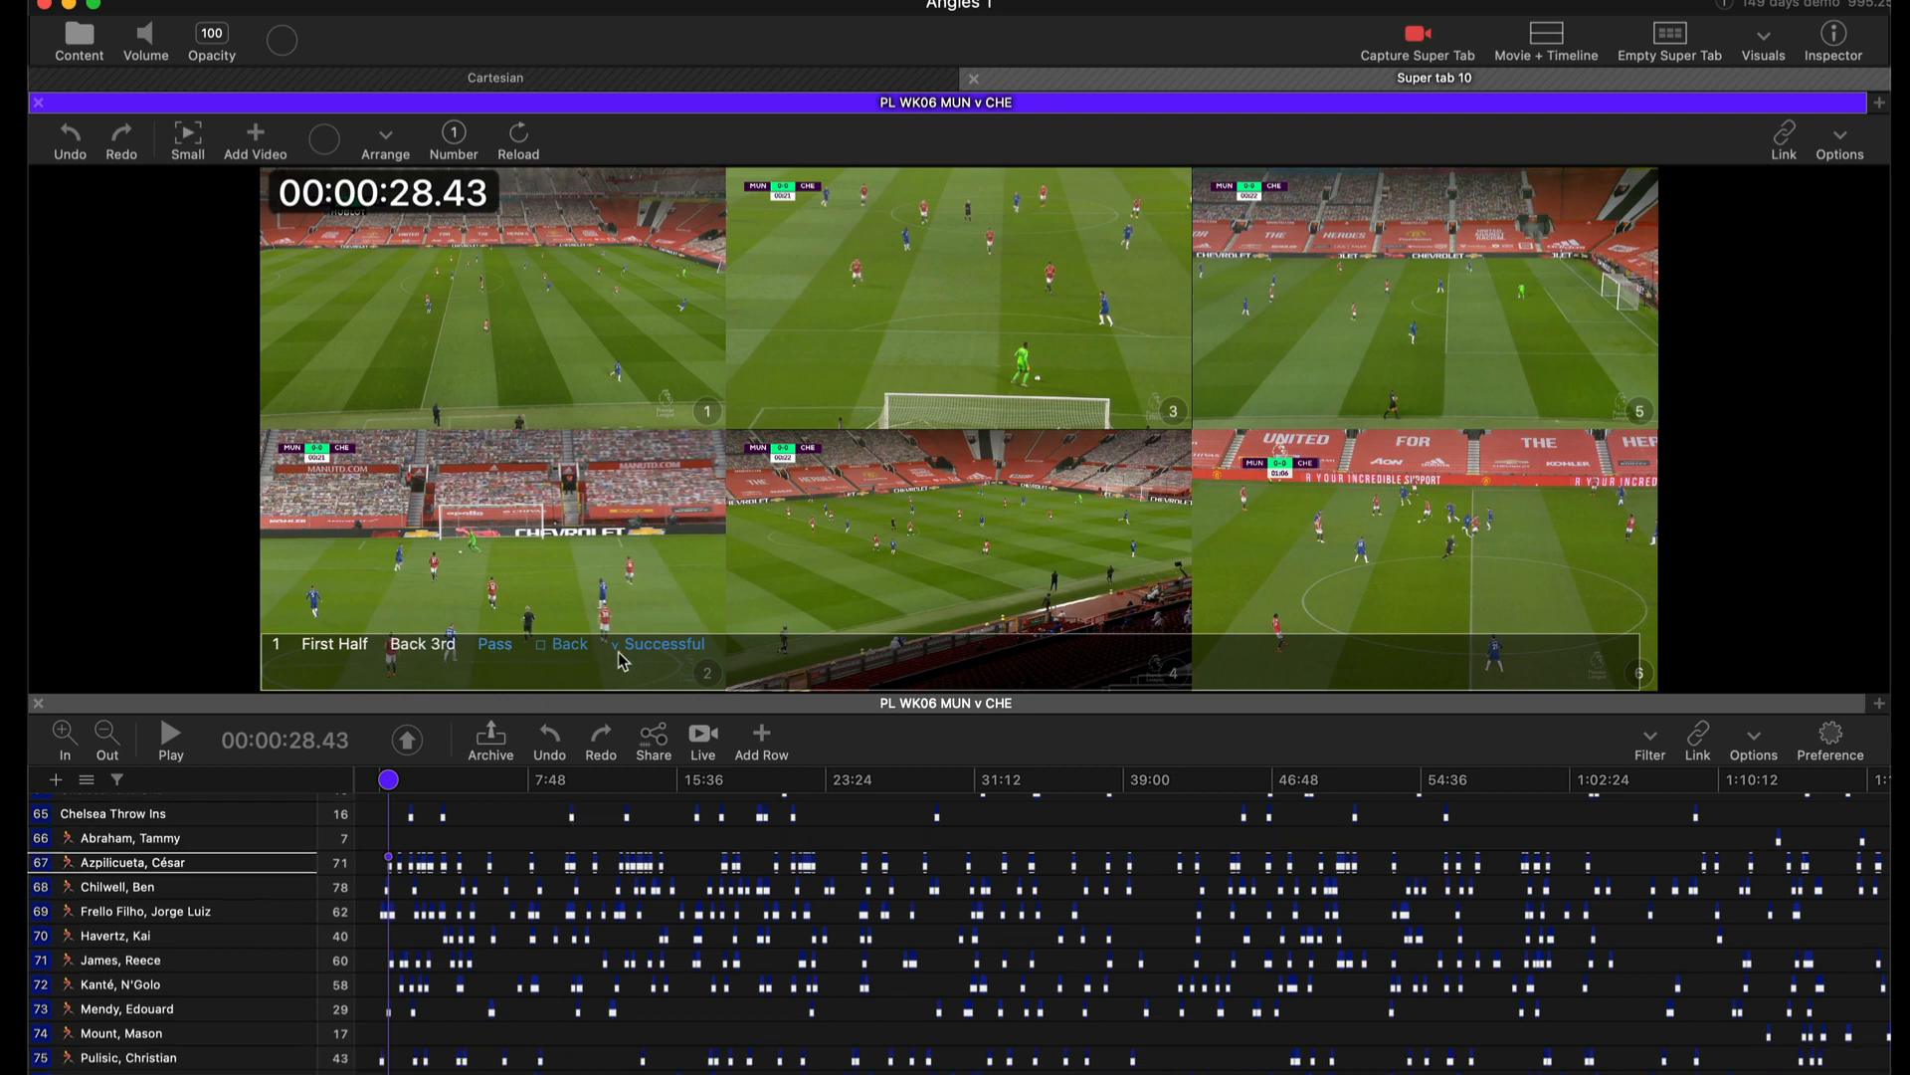
{"action": "left_click", "coordinate": [1757, 38]}
{"action": "left_click", "coordinate": [1525, 152]}
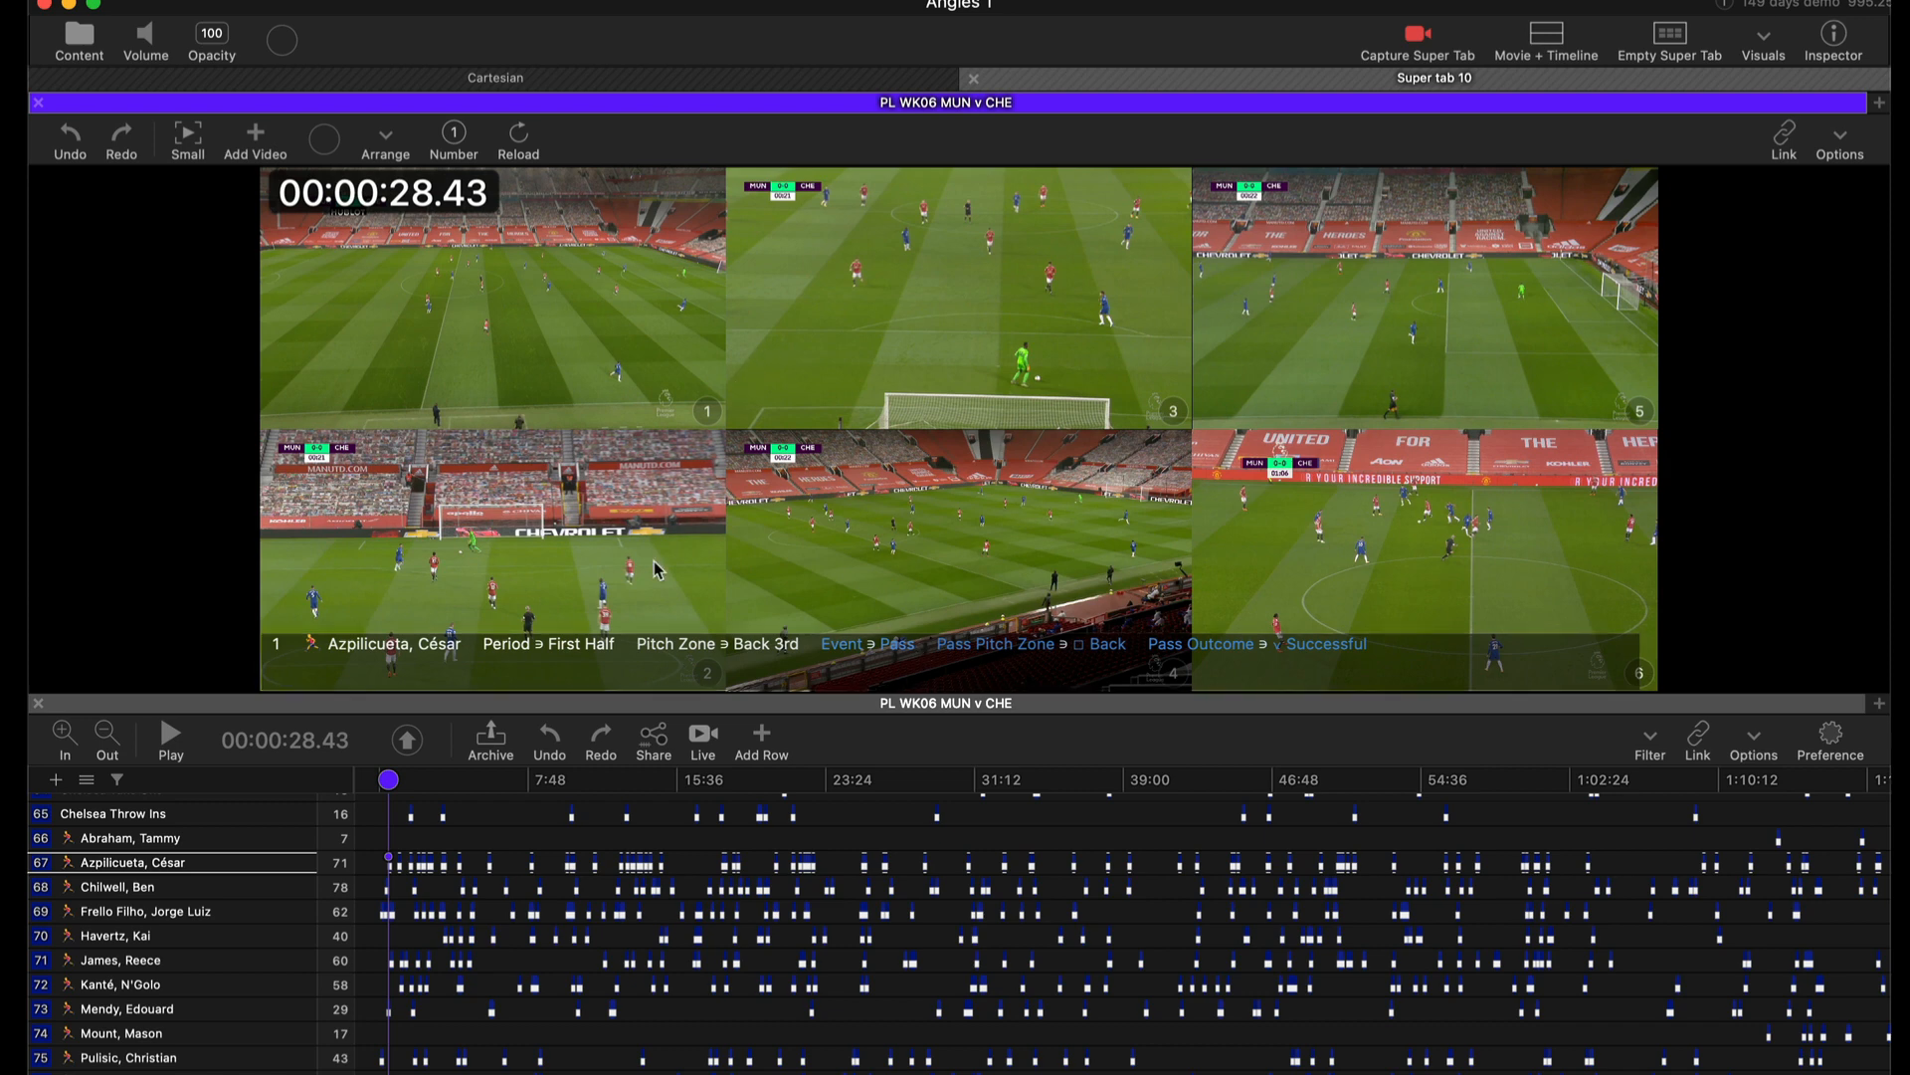
Add a notes overlay to angle 2.
{"action": "right_click", "coordinate": [648, 517]}
{"action": "mouse_move", "coordinate": [830, 593]}
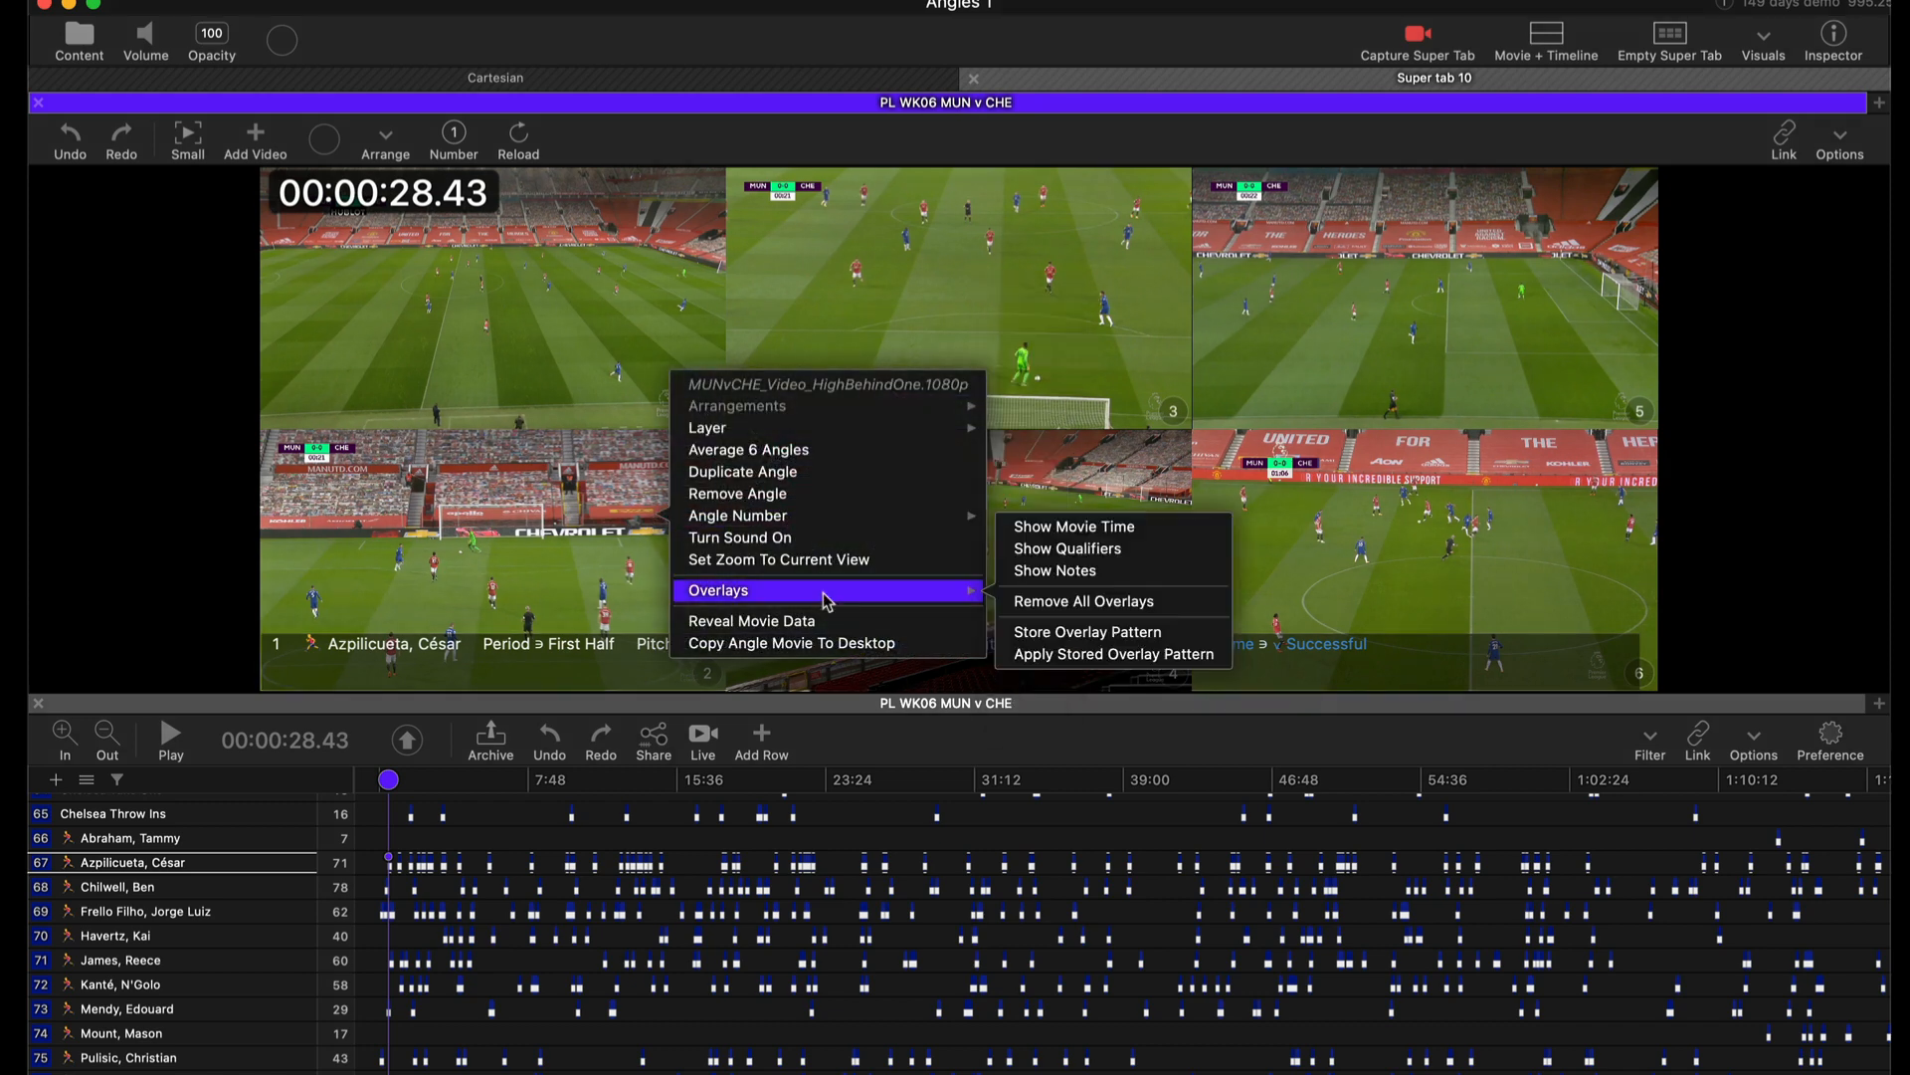
{"action": "left_click", "coordinate": [1121, 582]}
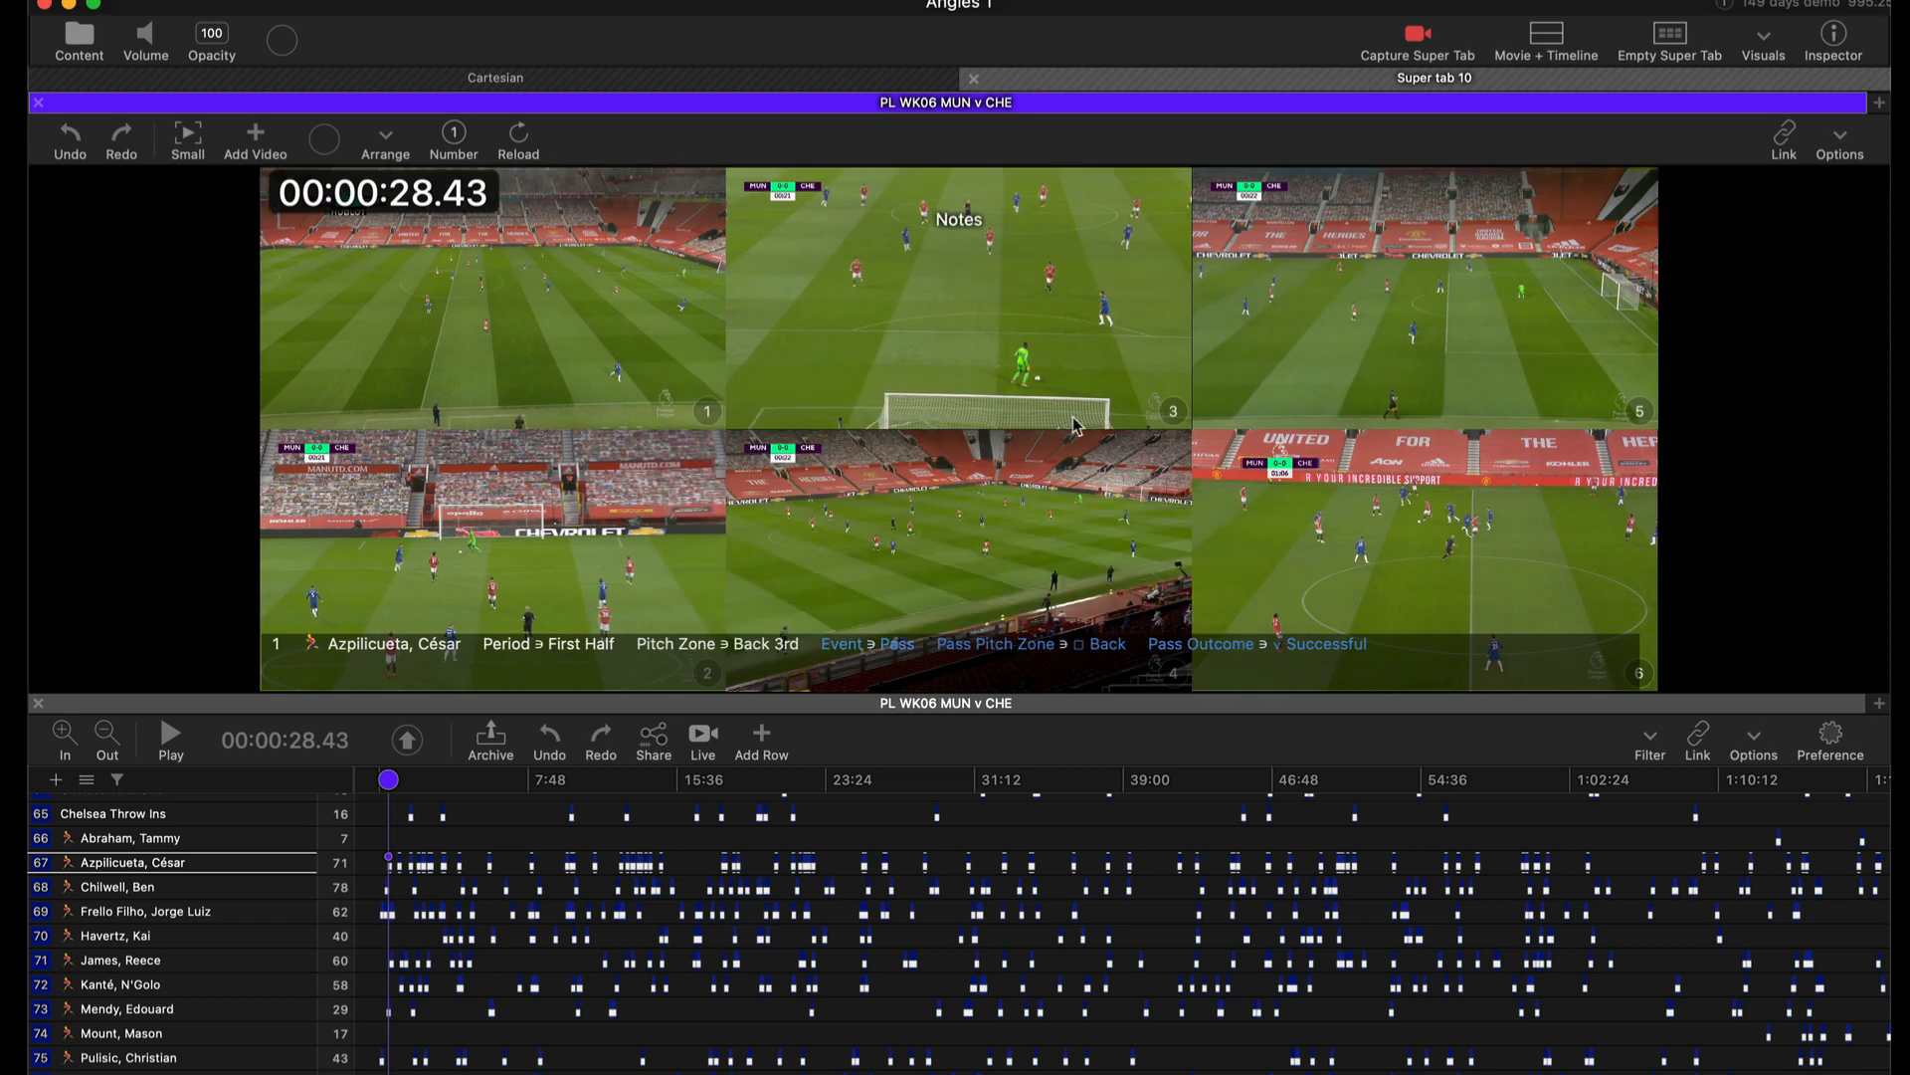
Play the Azpilicueta, César clip and place the notes overlay across the top of the grid.
{"action": "left_click", "coordinate": [189, 862]}
{"action": "key", "text": "space"}
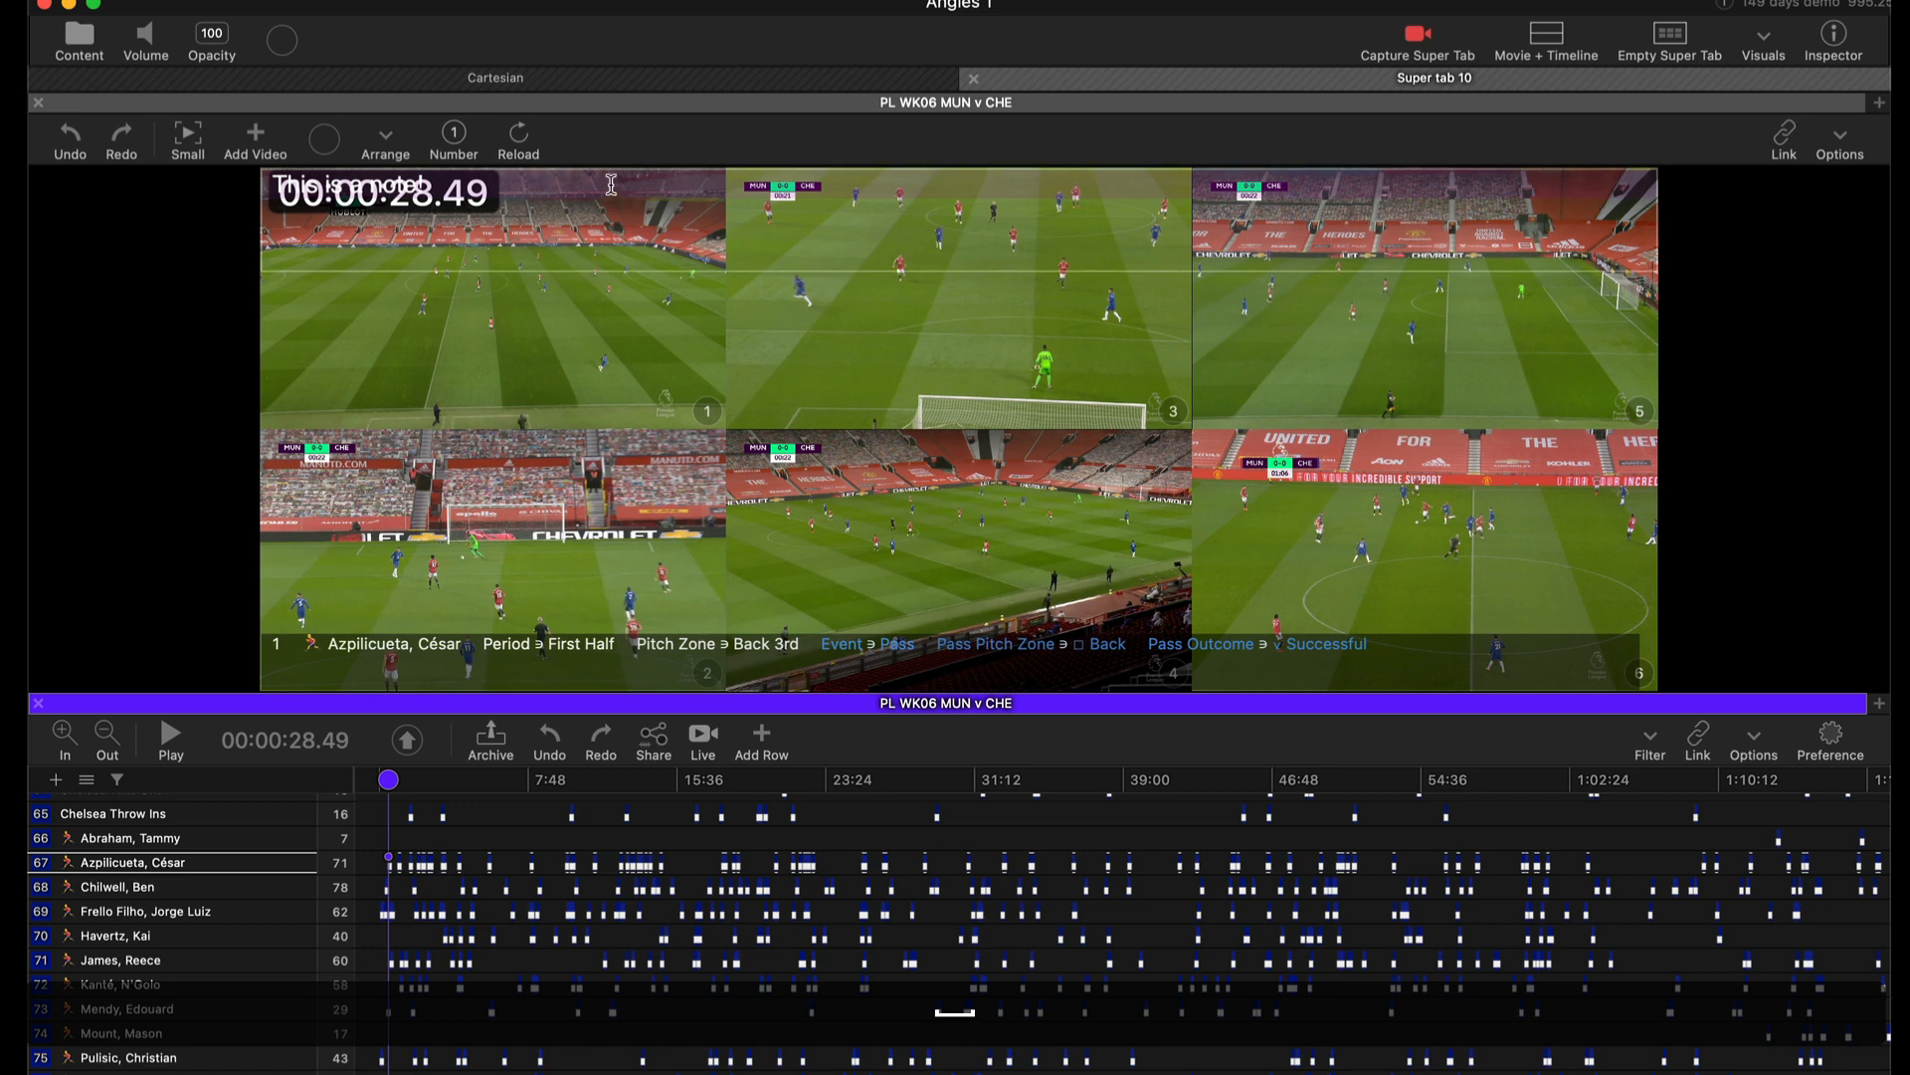
{"action": "left_click_drag", "start_coordinate": [638, 247], "coordinate": [767, 369]}
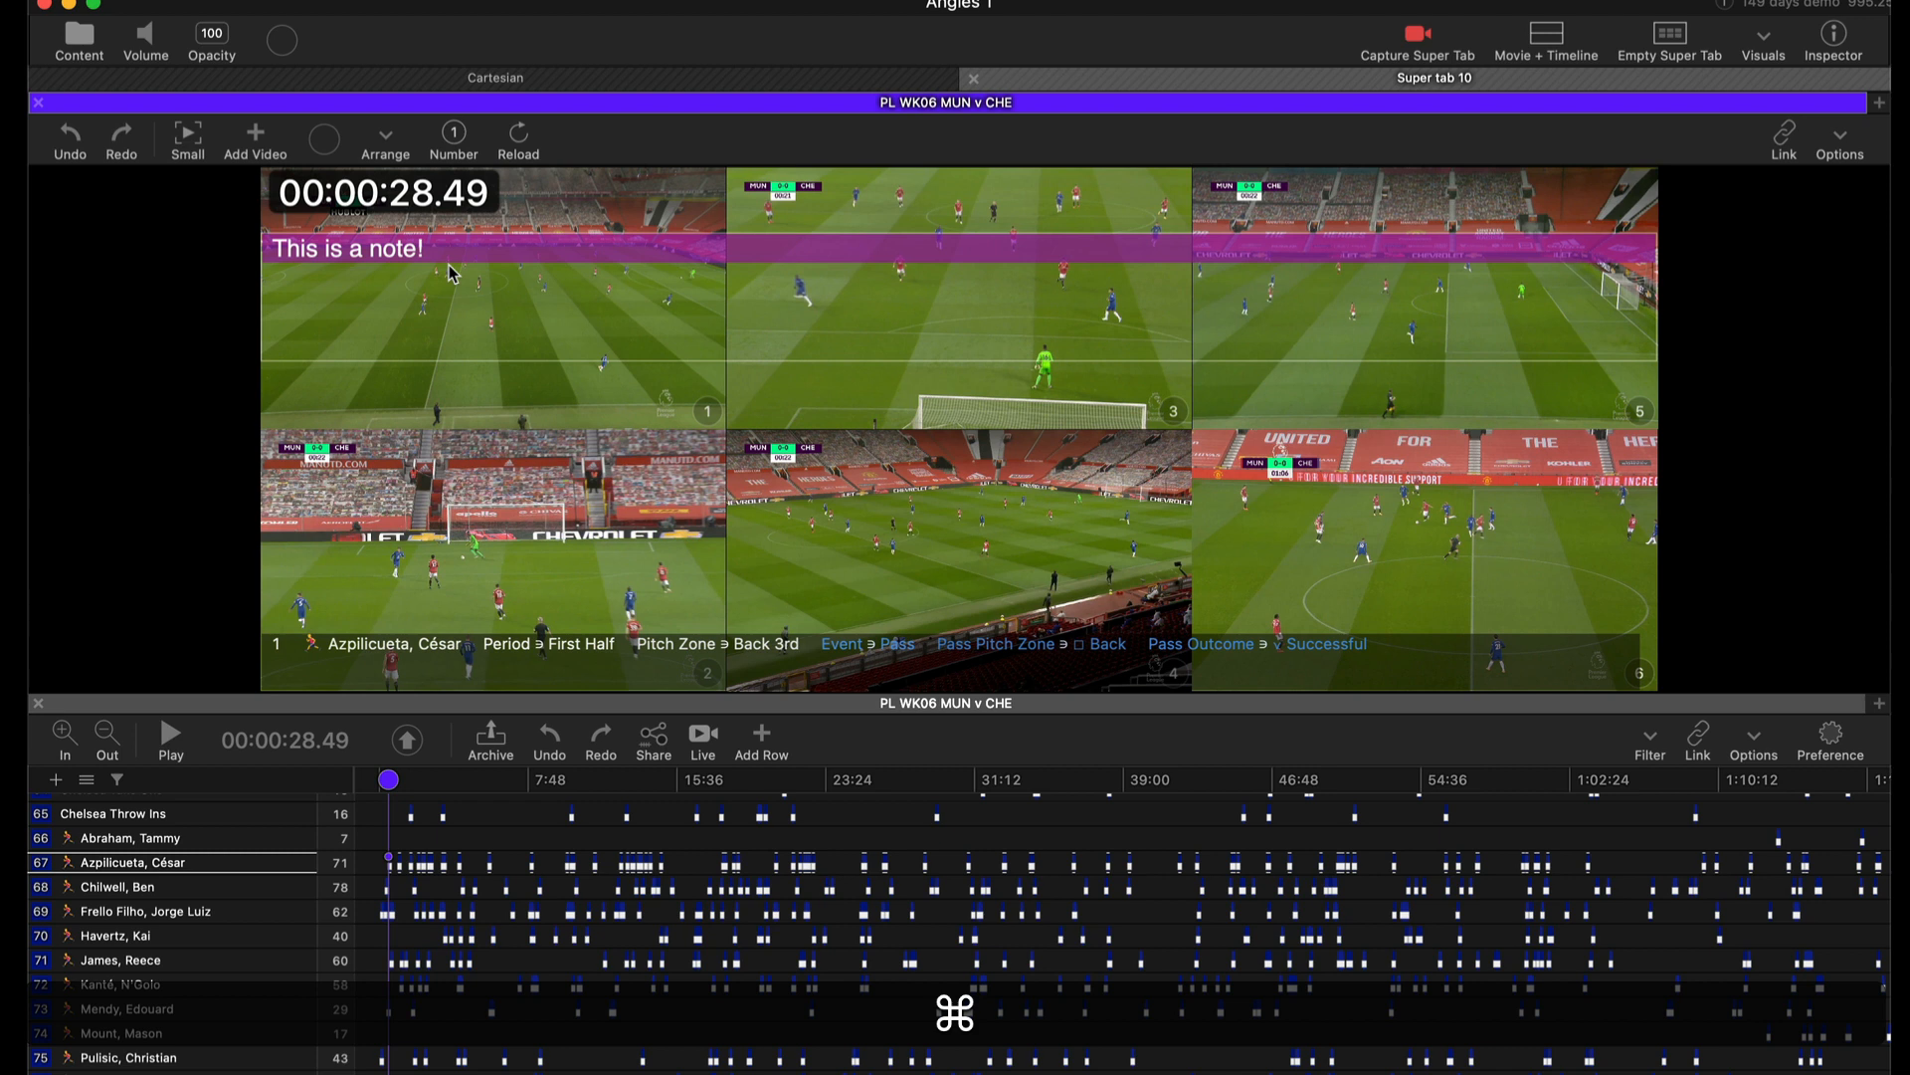
Expand angle 1 to a single full view and return to the six-angle grid.
{"action": "key", "text": "alt"}
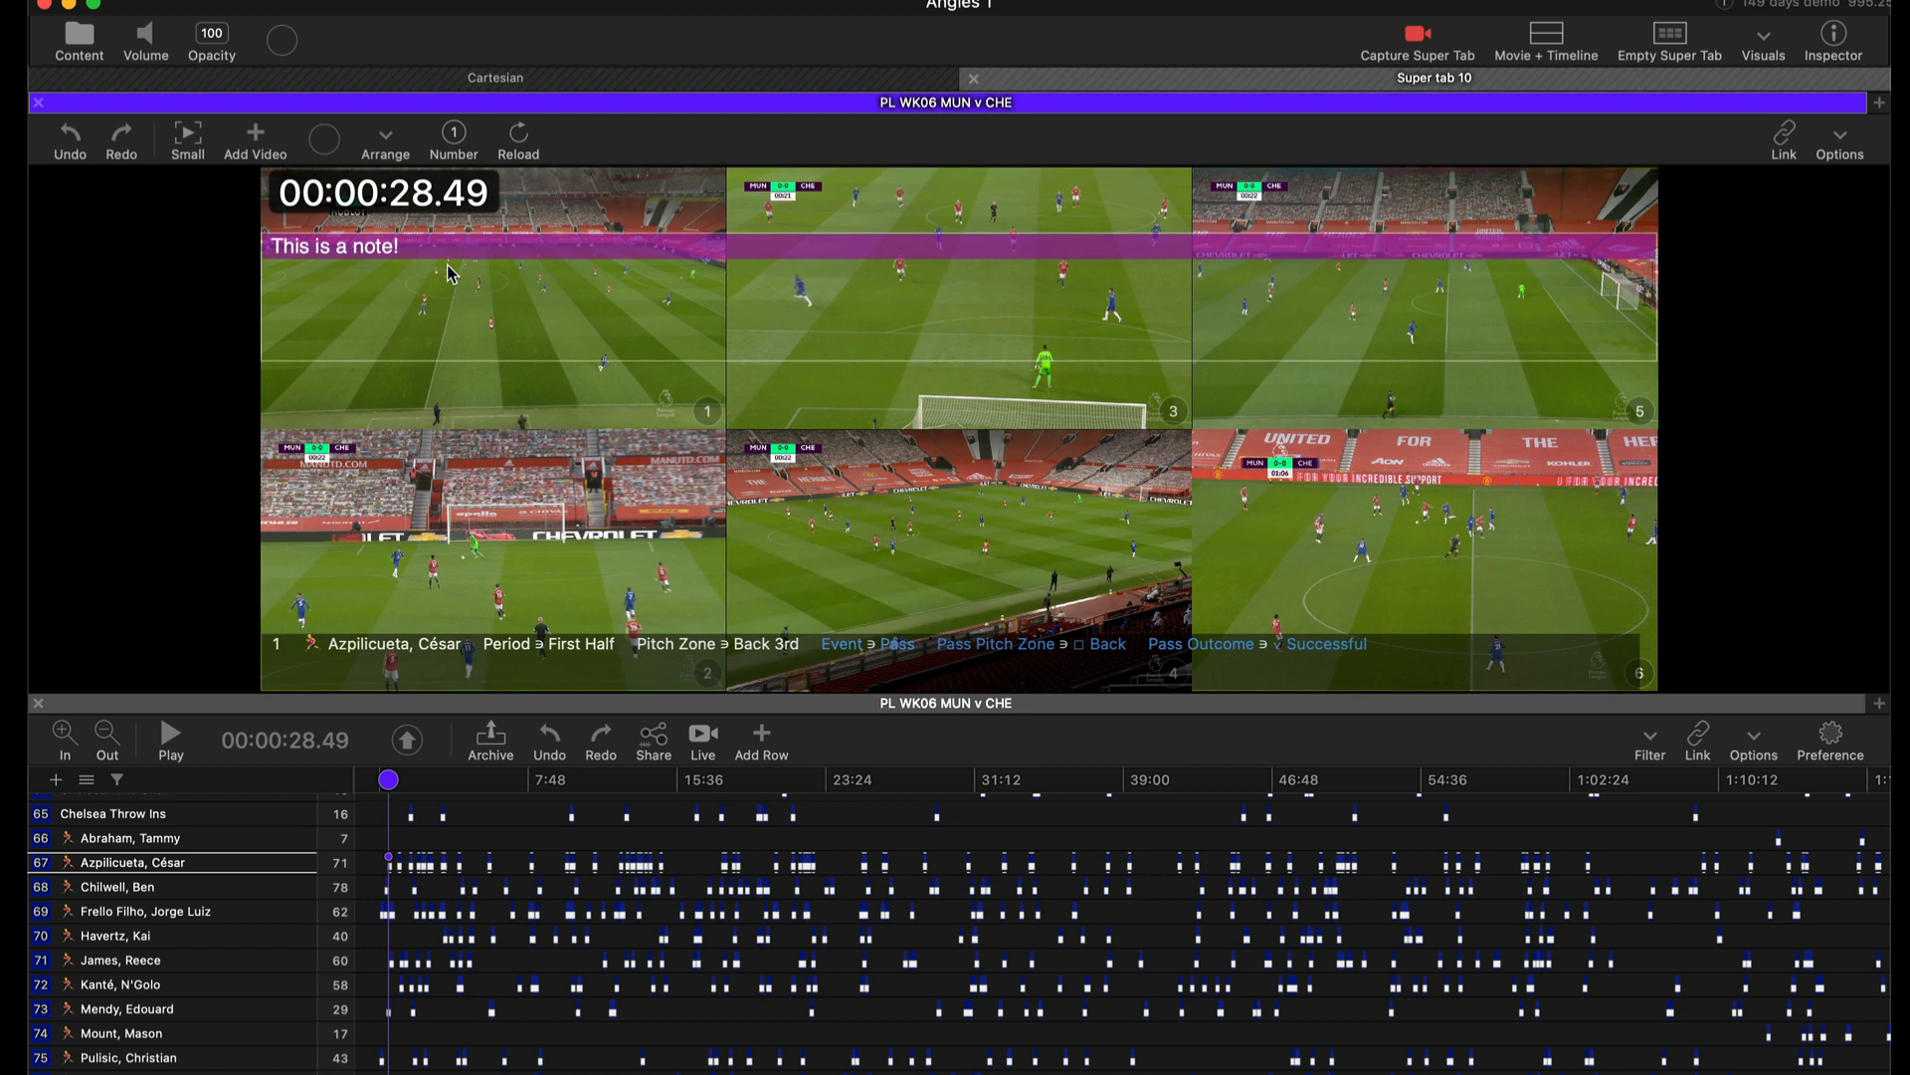
{"action": "left_click", "coordinate": [448, 272]}
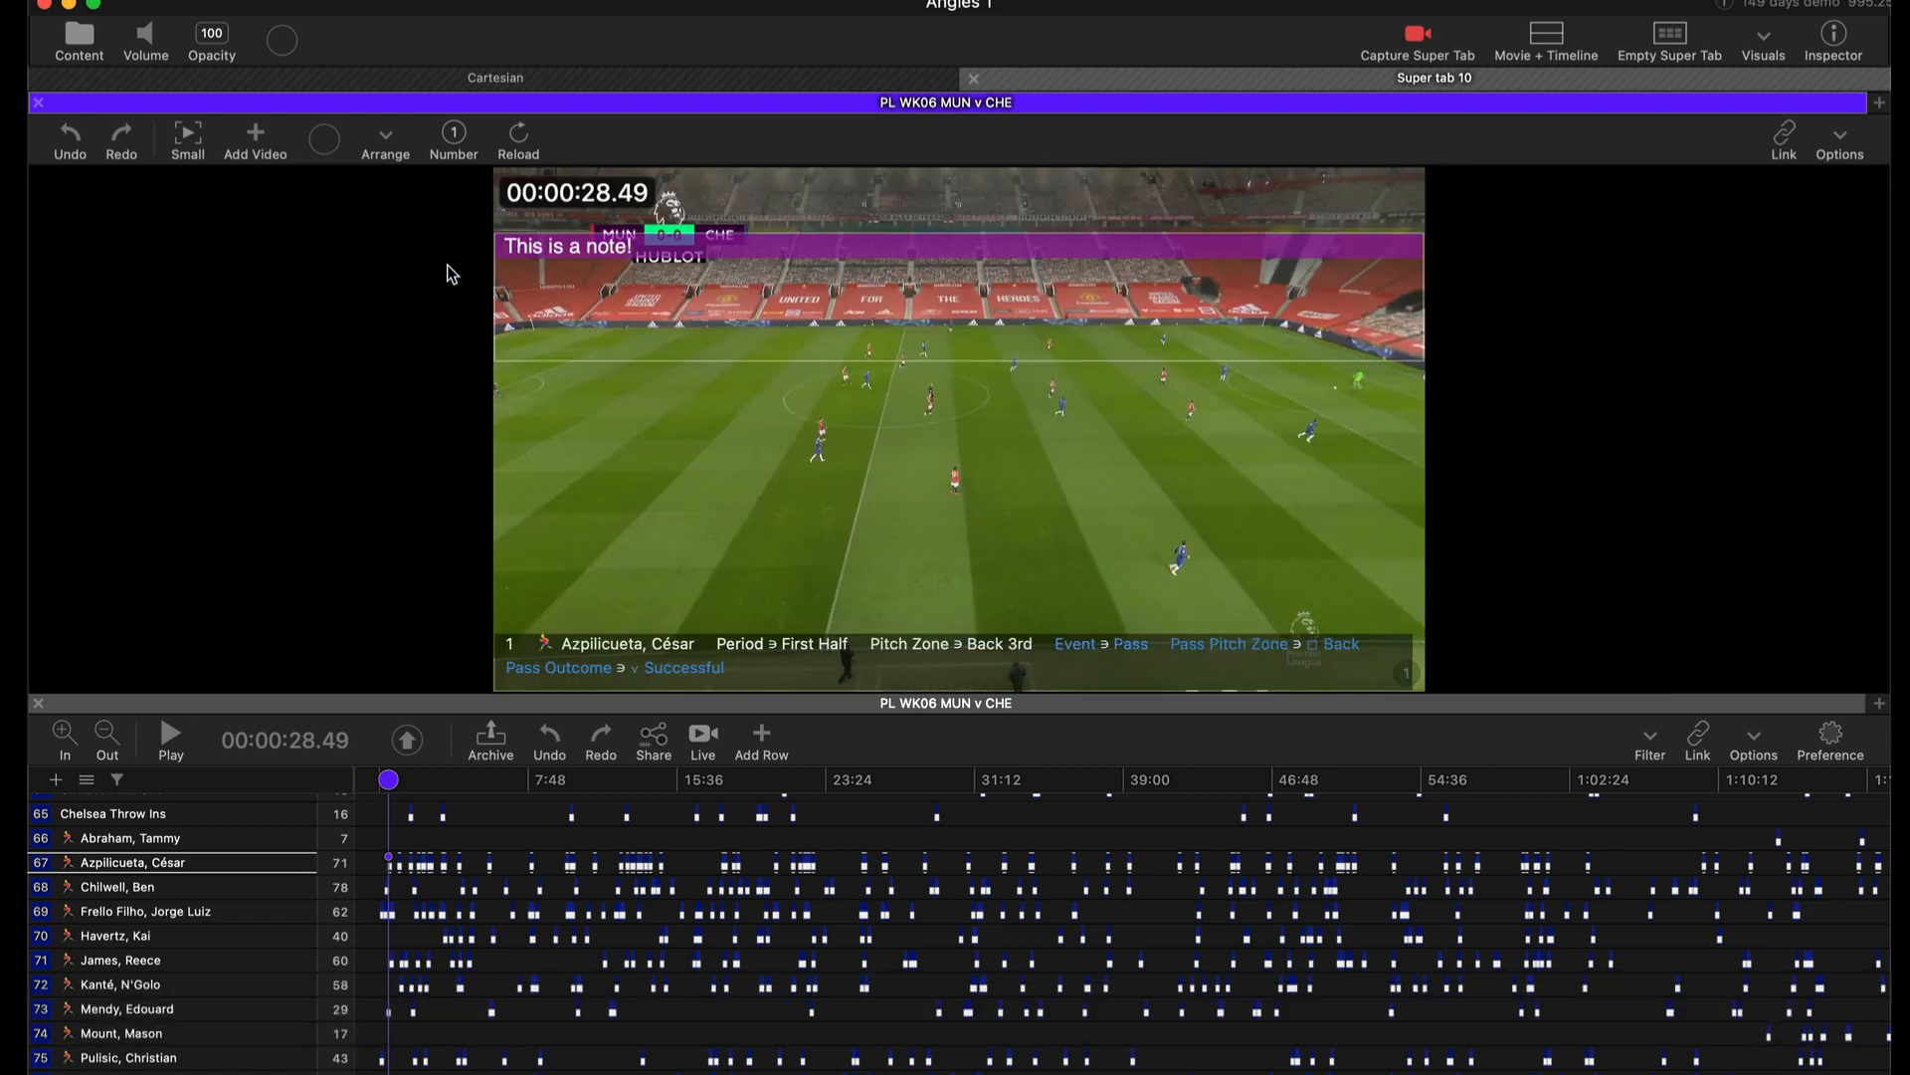
{"action": "left_click", "coordinate": [447, 273]}
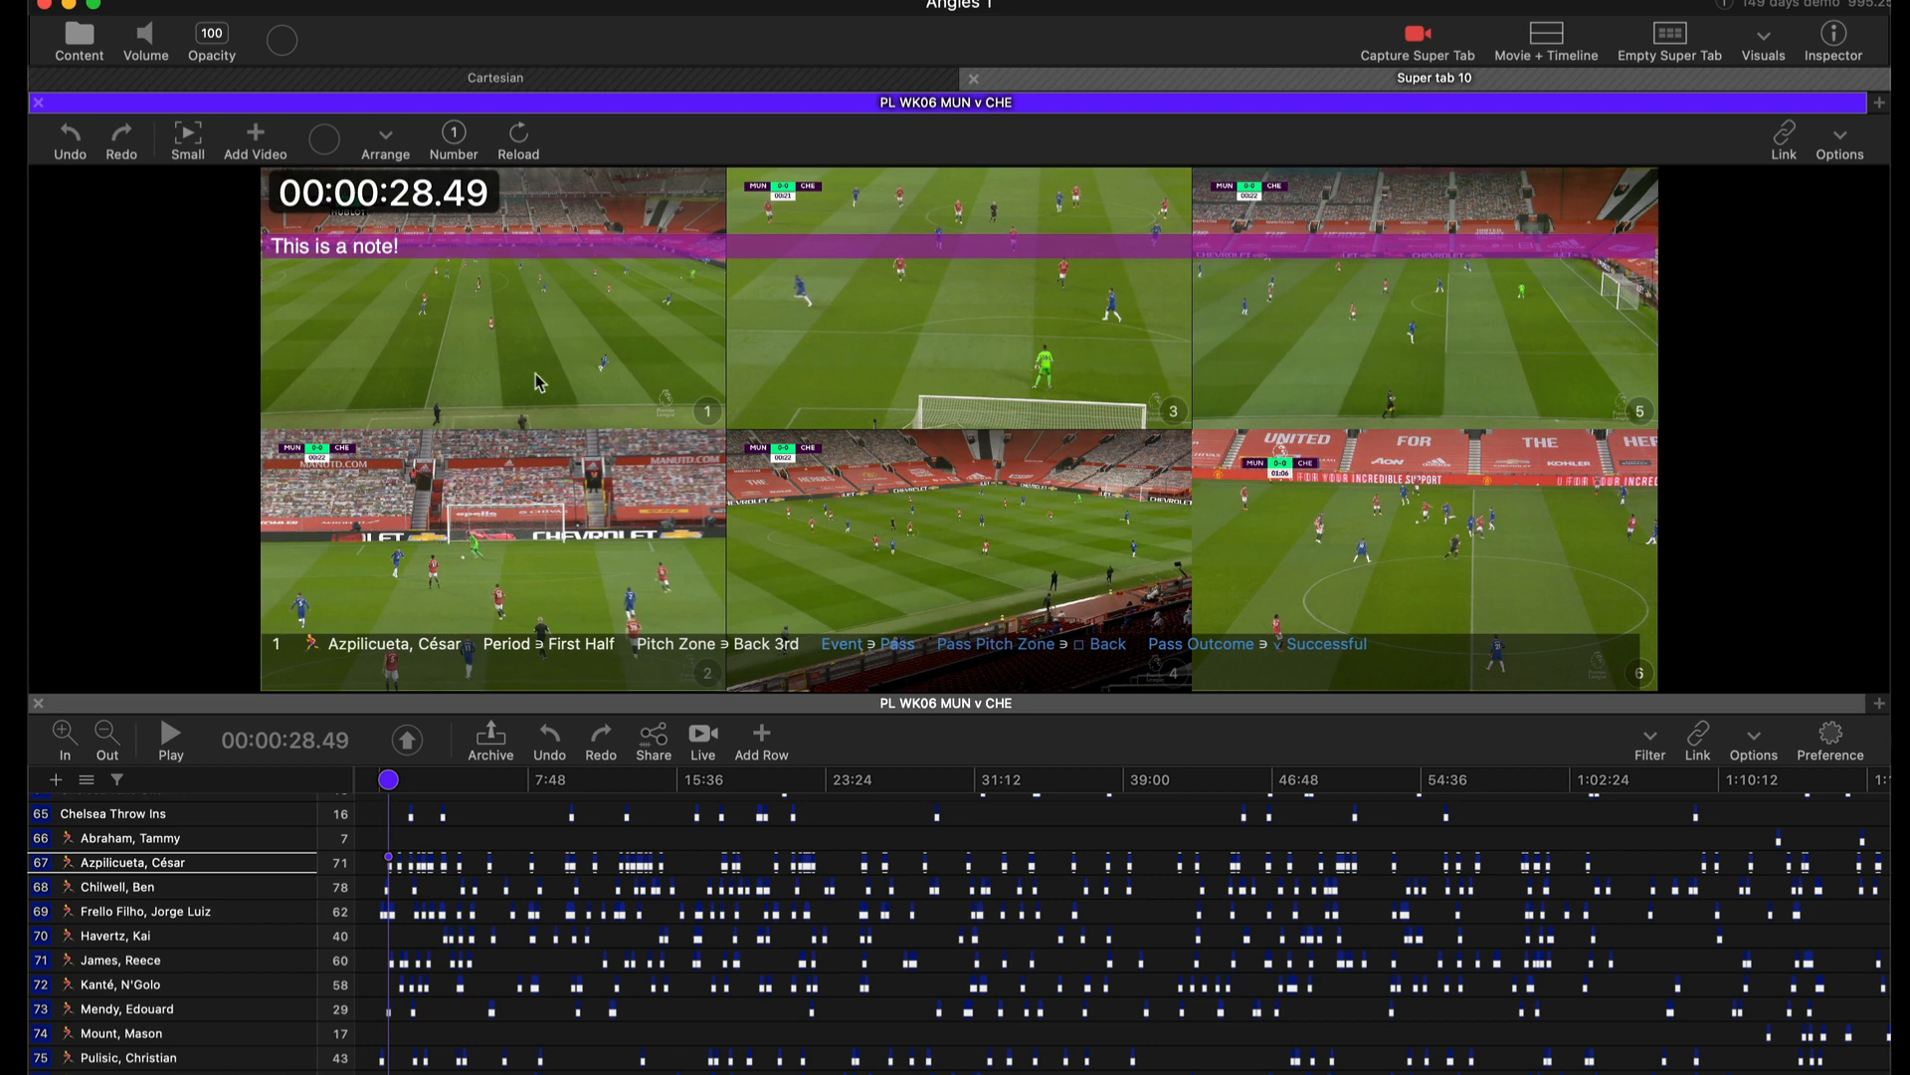
Store the current overlay pattern from angle 1.
{"action": "right_click", "coordinate": [690, 411]}
{"action": "mouse_move", "coordinate": [834, 490]}
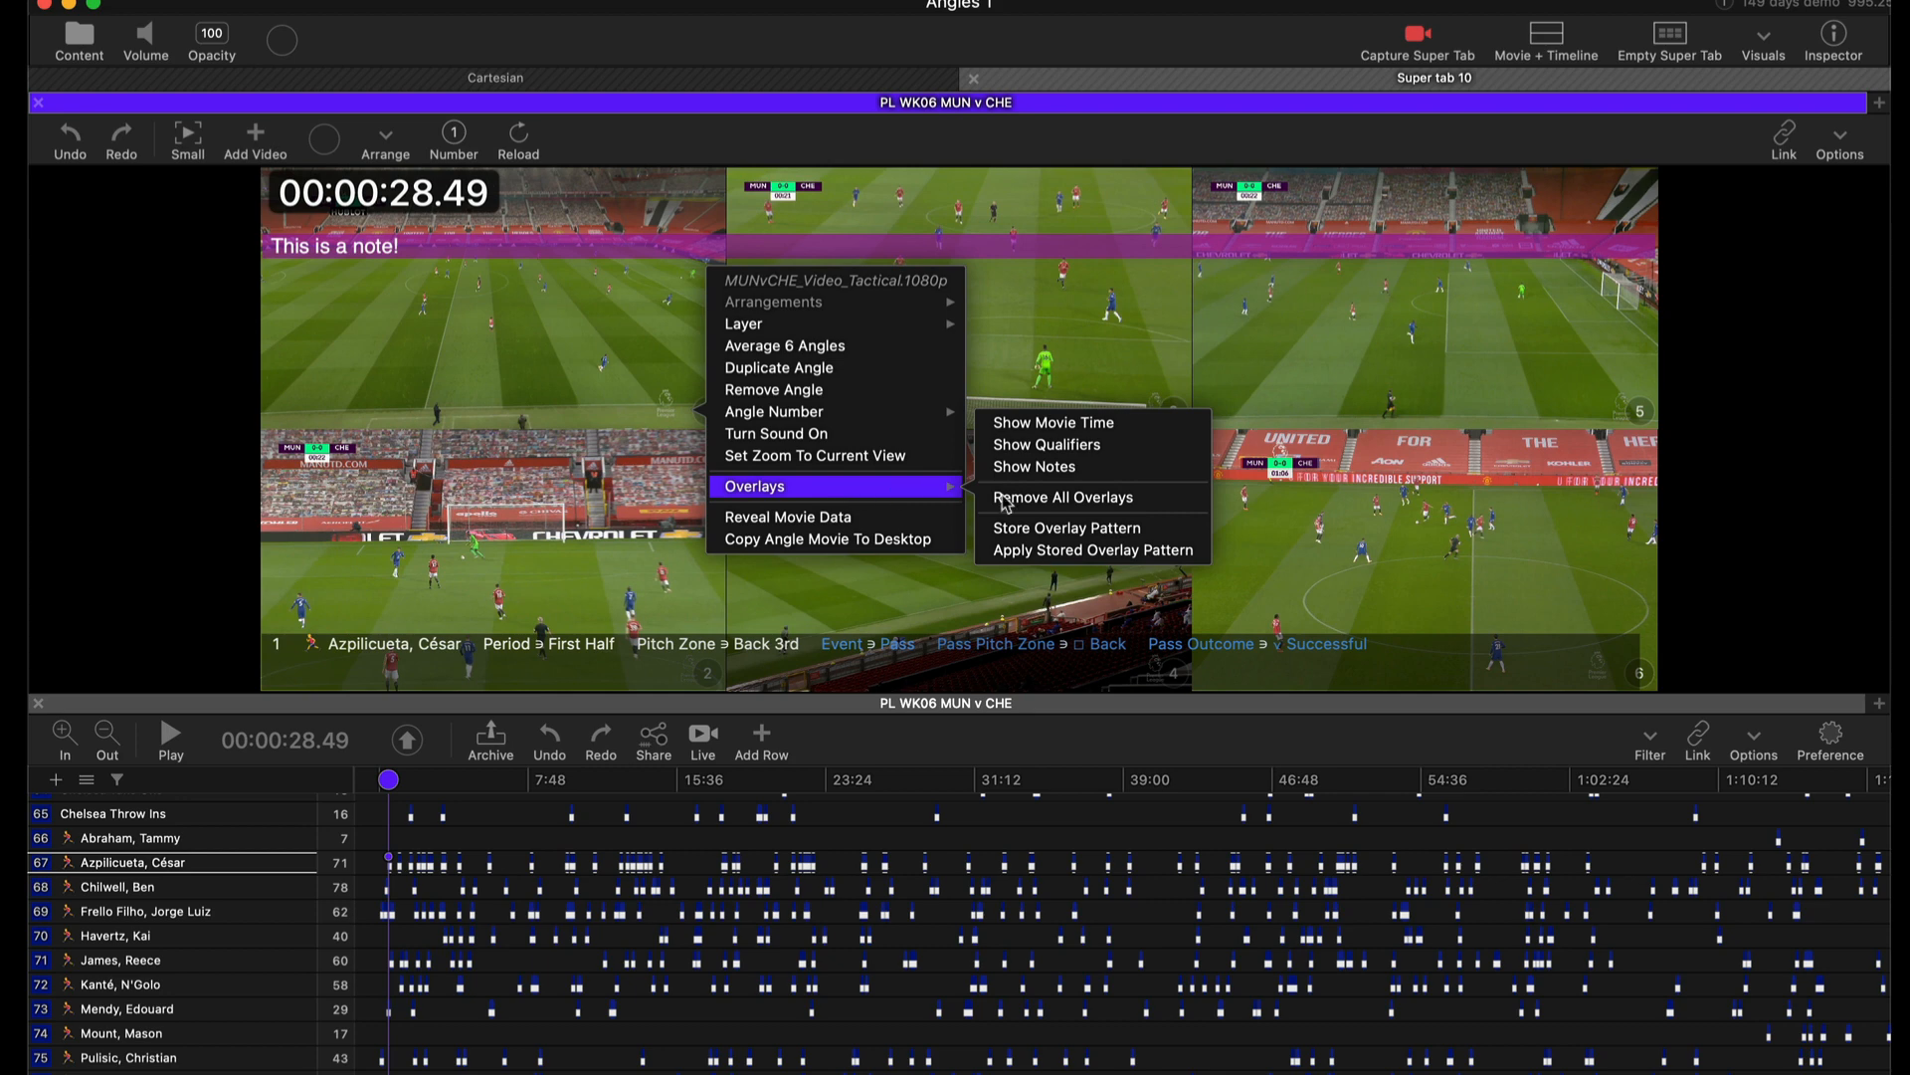
{"action": "left_click", "coordinate": [1121, 534]}
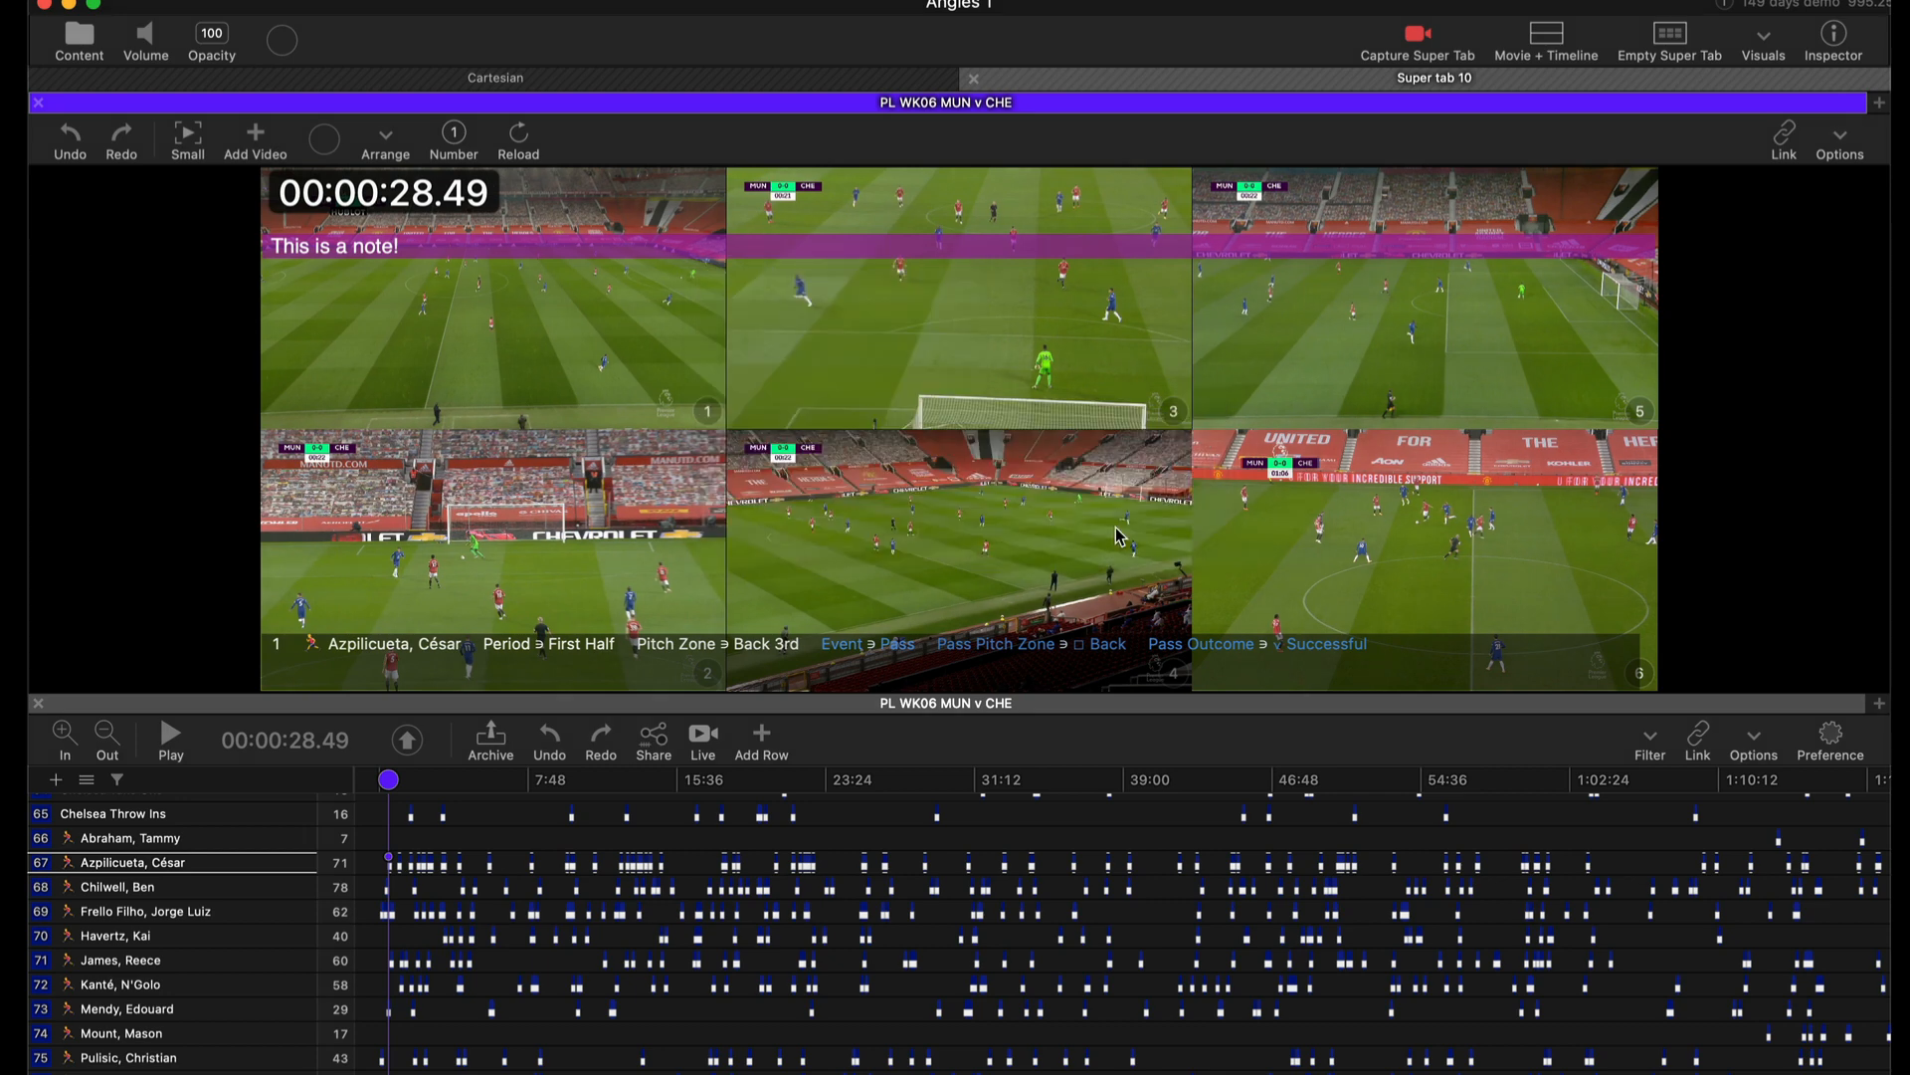
Apply the stored overlay pattern to angle 4.
{"action": "right_click", "coordinate": [1121, 538]}
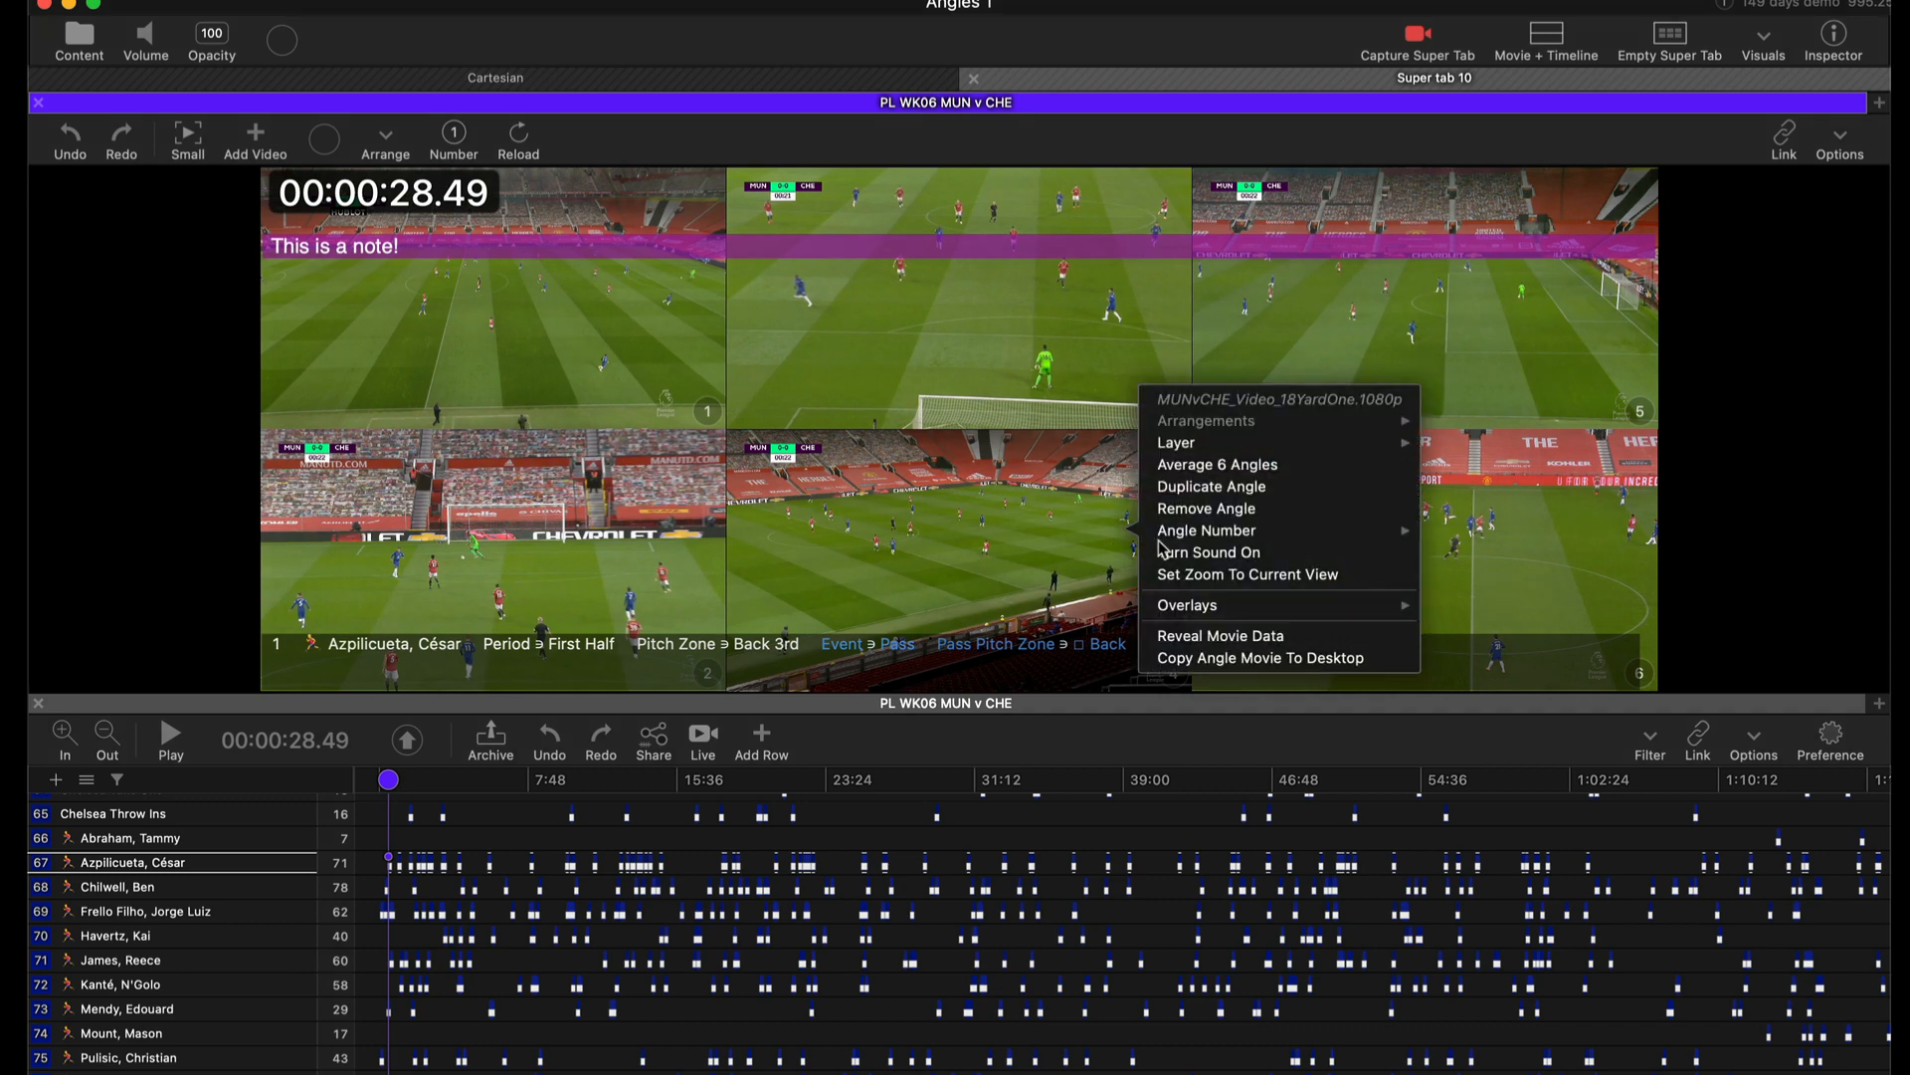
{"action": "mouse_move", "coordinate": [1231, 606]}
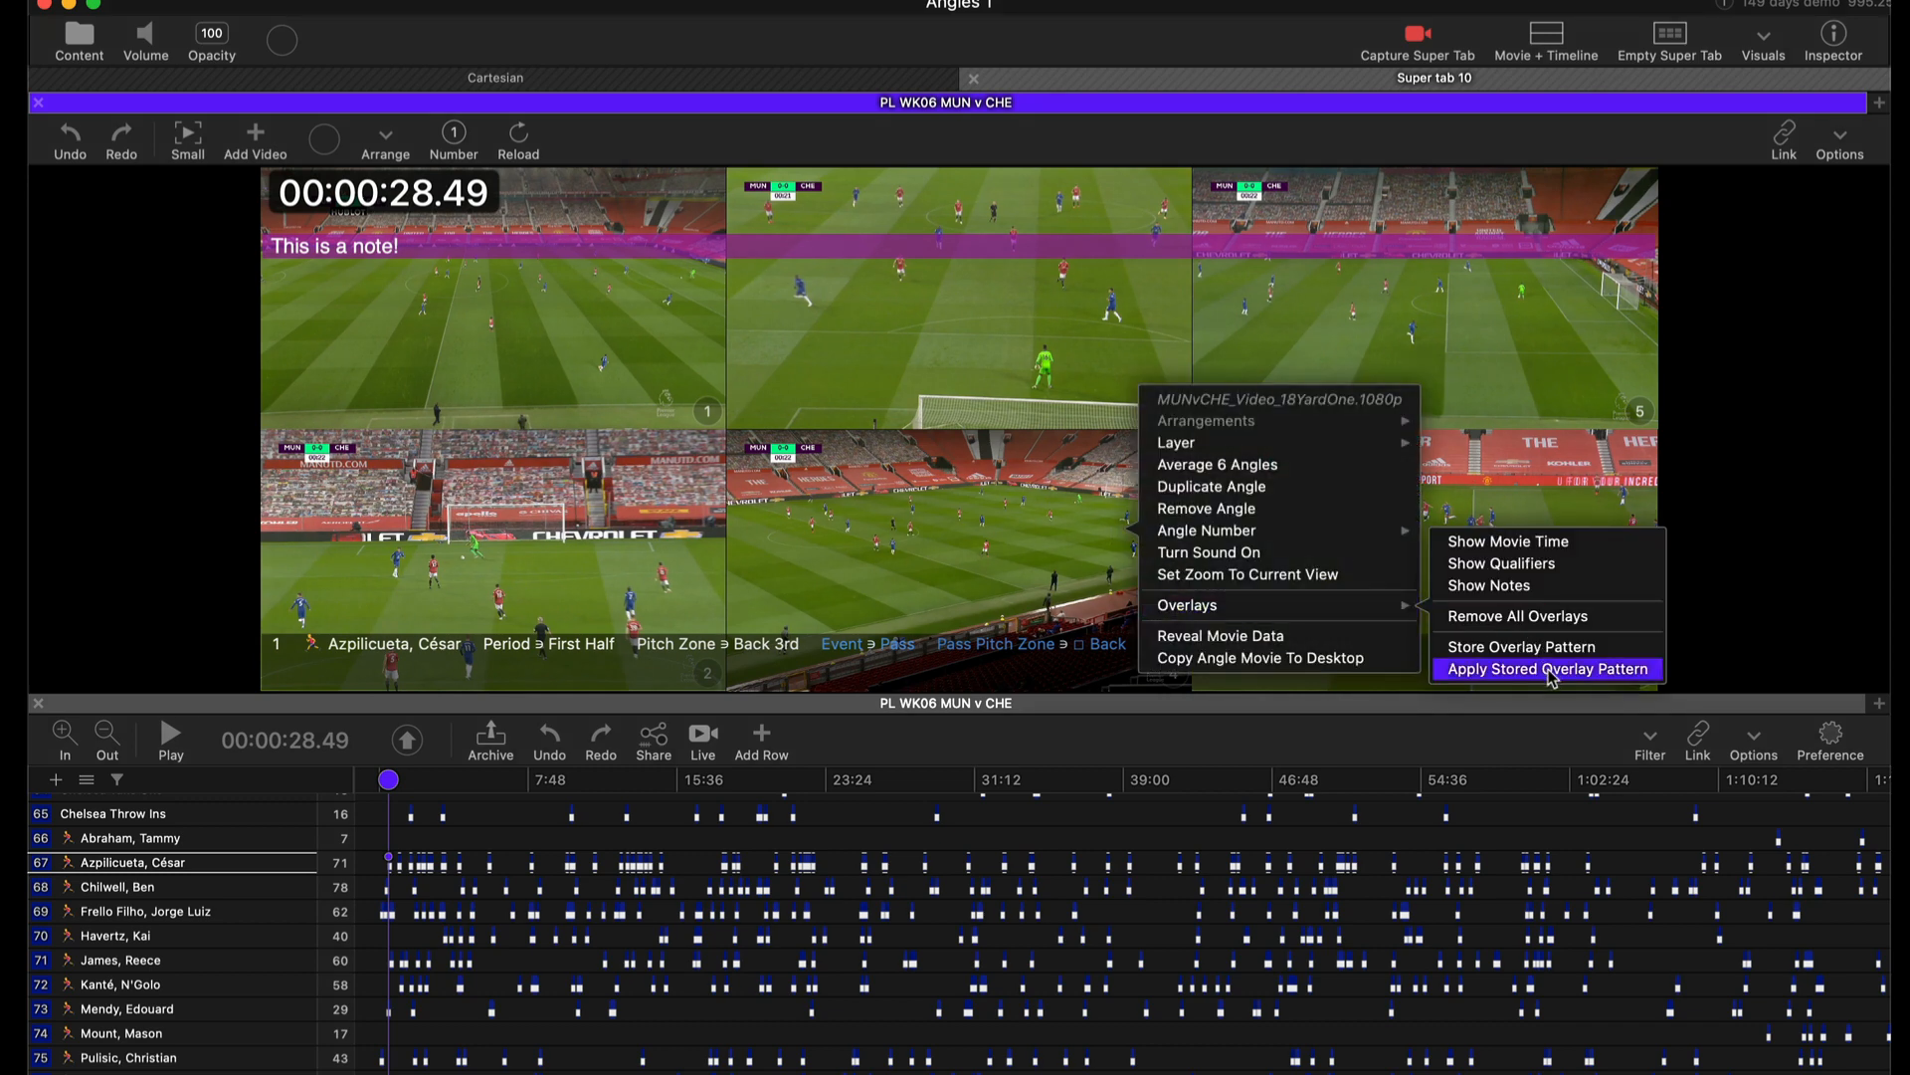